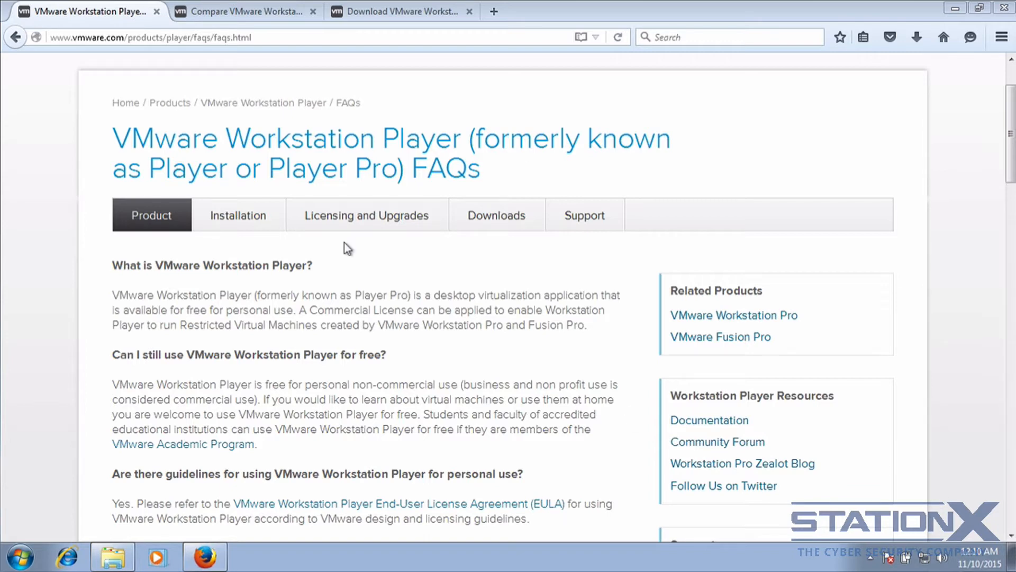
Review the VMware Workstation Player FAQ, the Player and Pro feature comparison, and the Workstation Player download page.
left_click(259, 37)
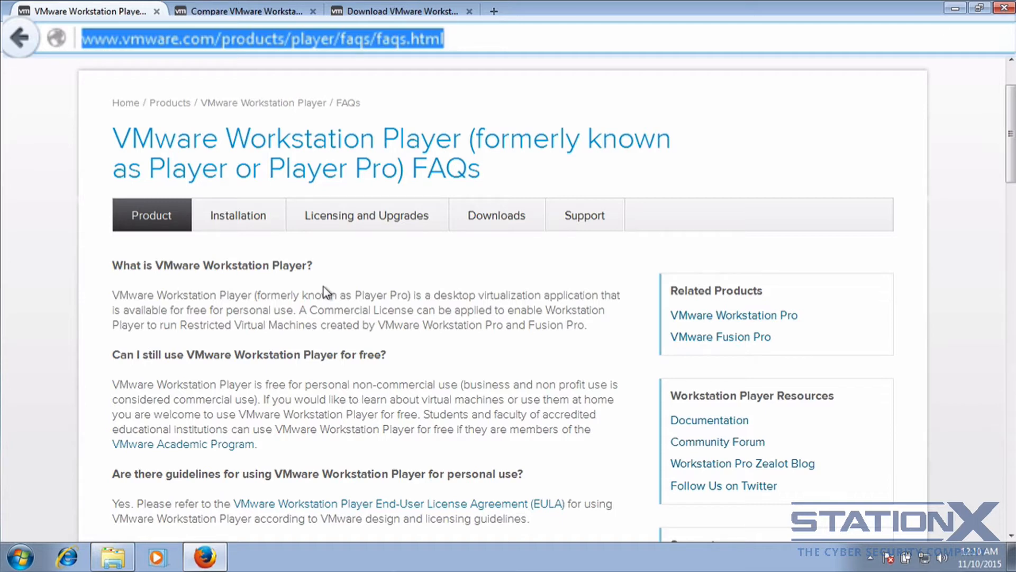
scroll(326, 292, "down", 3)
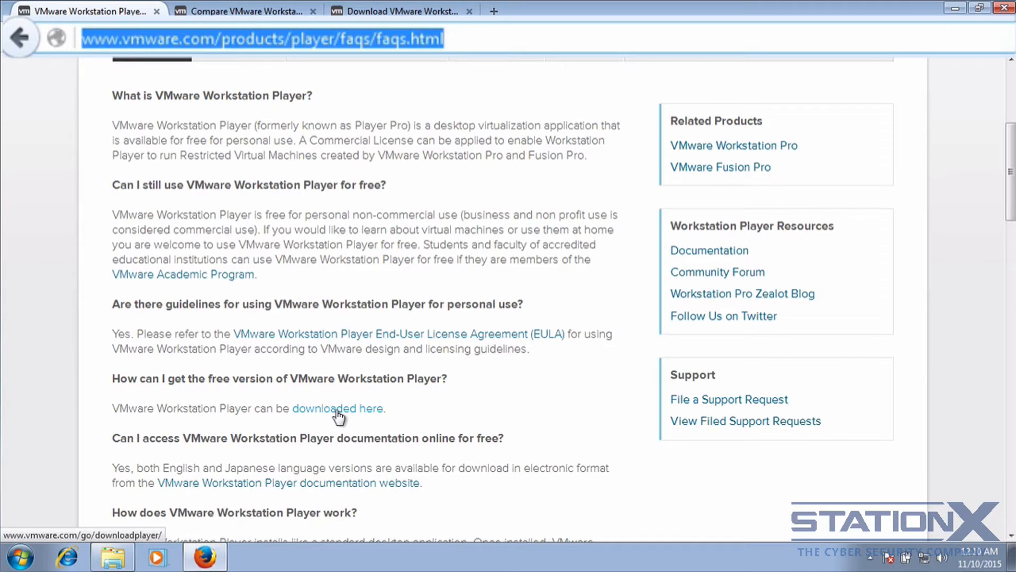
left_click(241, 11)
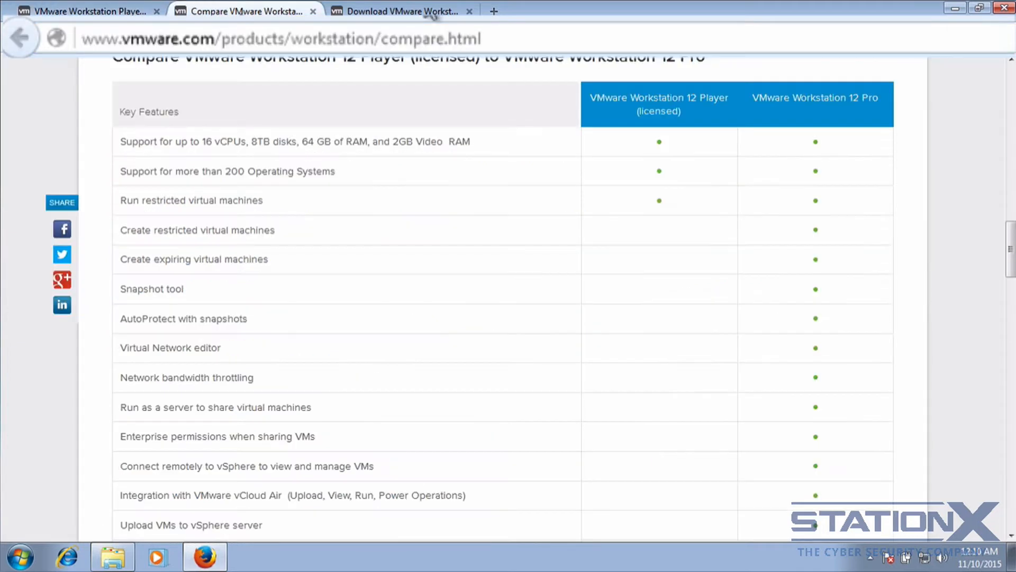
left_click(433, 14)
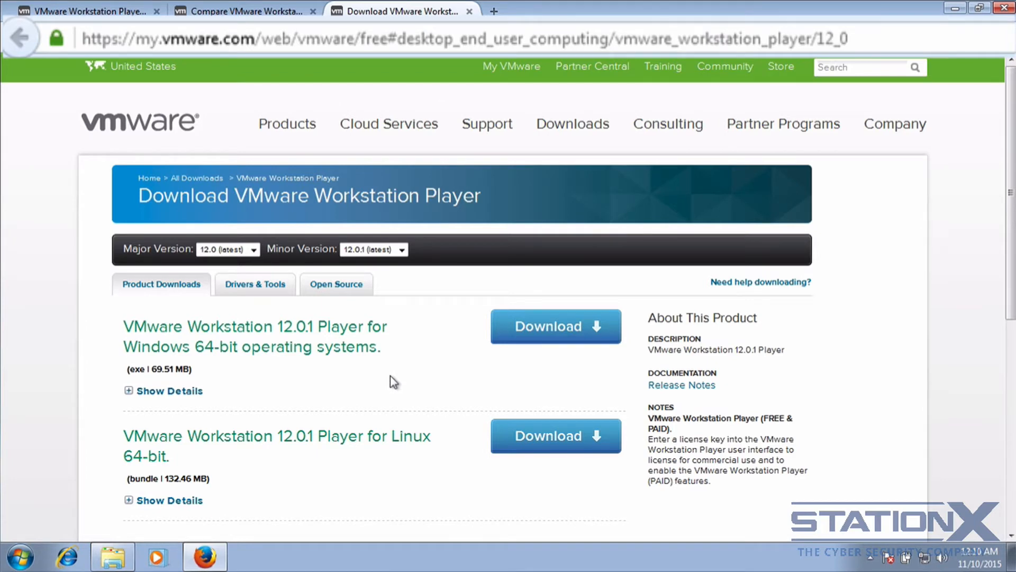
left_click(783, 39)
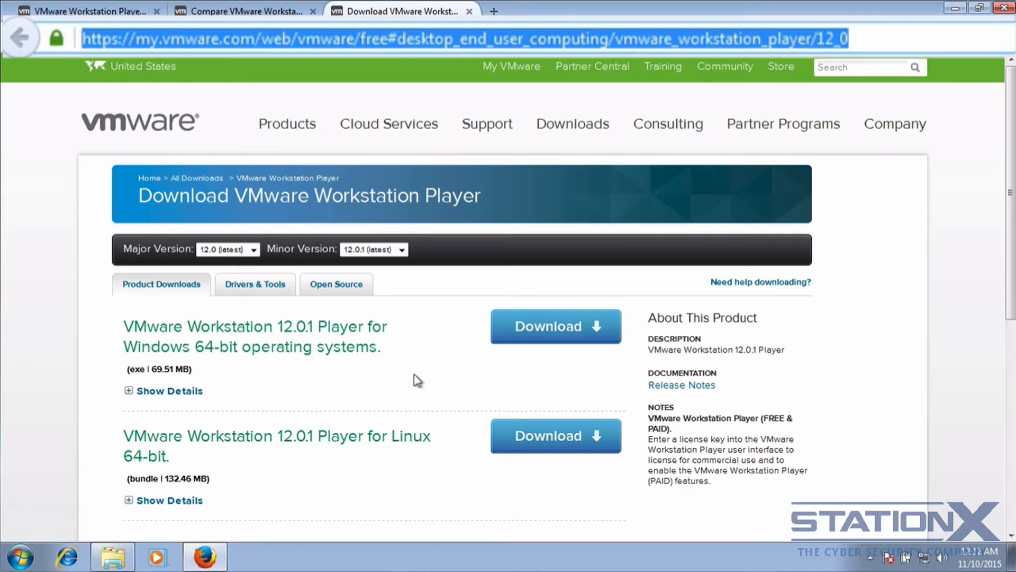
left_click(244, 11)
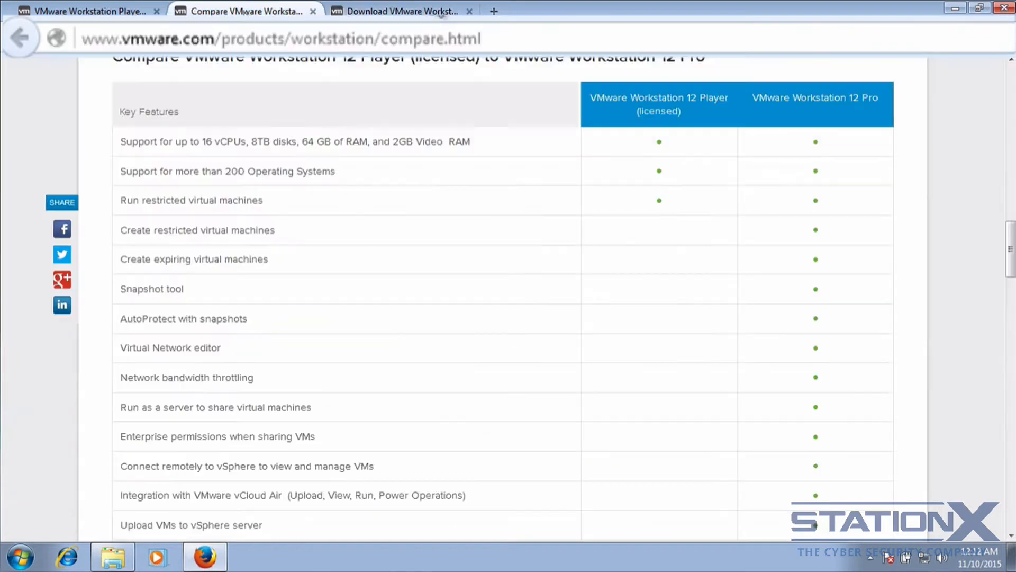
left_click(528, 37)
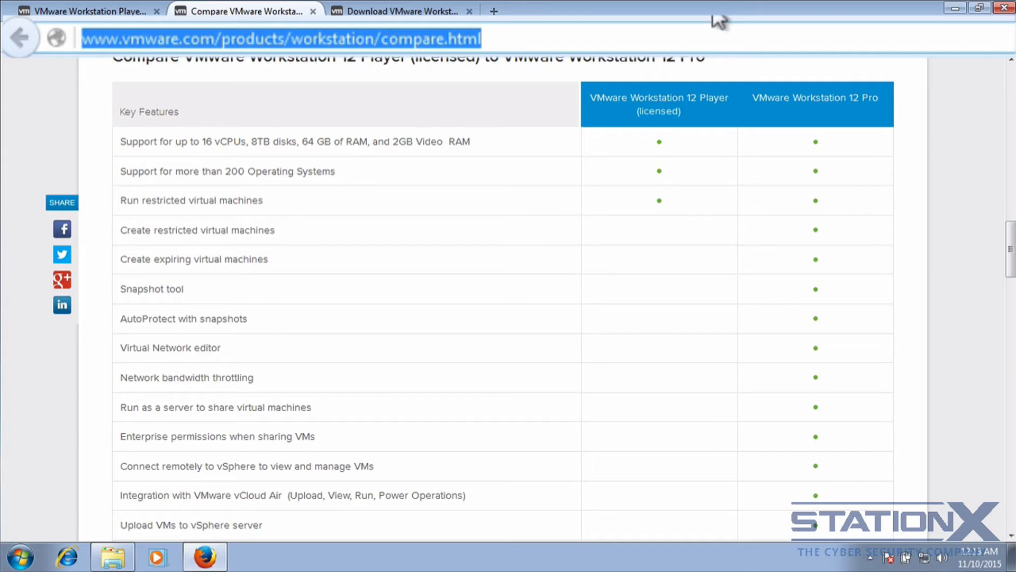
key("ctrl+Tab")
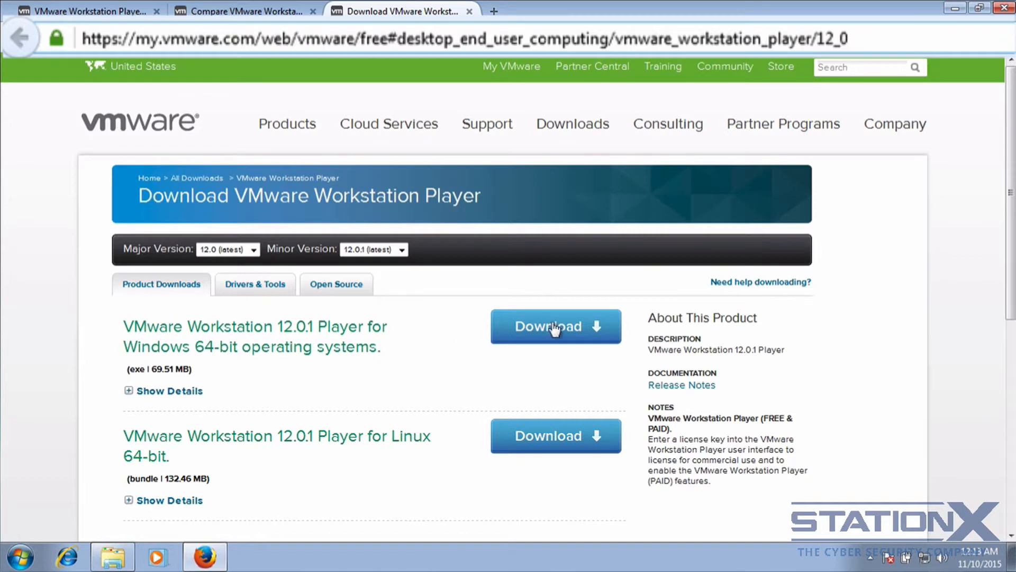
Run the VMware-player-12.0.1-3160714 installer from the Downloads folder and allow it to make changes to the computer.
left_click(118, 559)
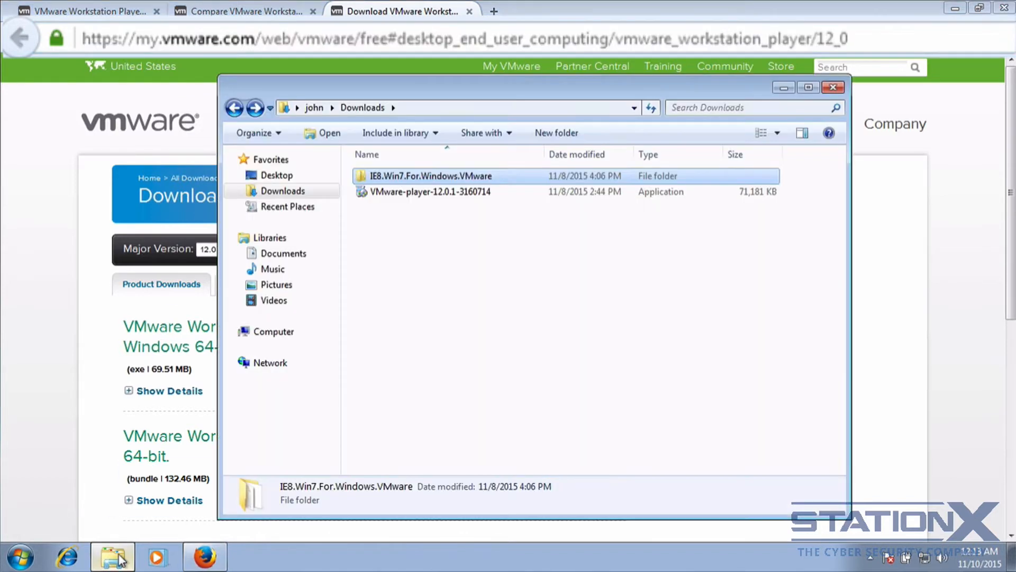
left_click(421, 234)
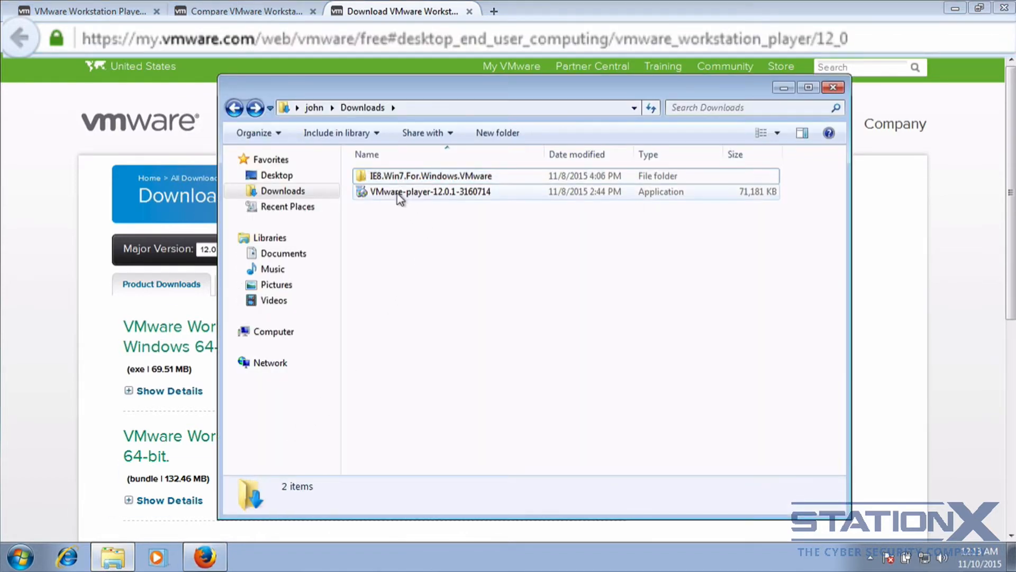
left_click(384, 193)
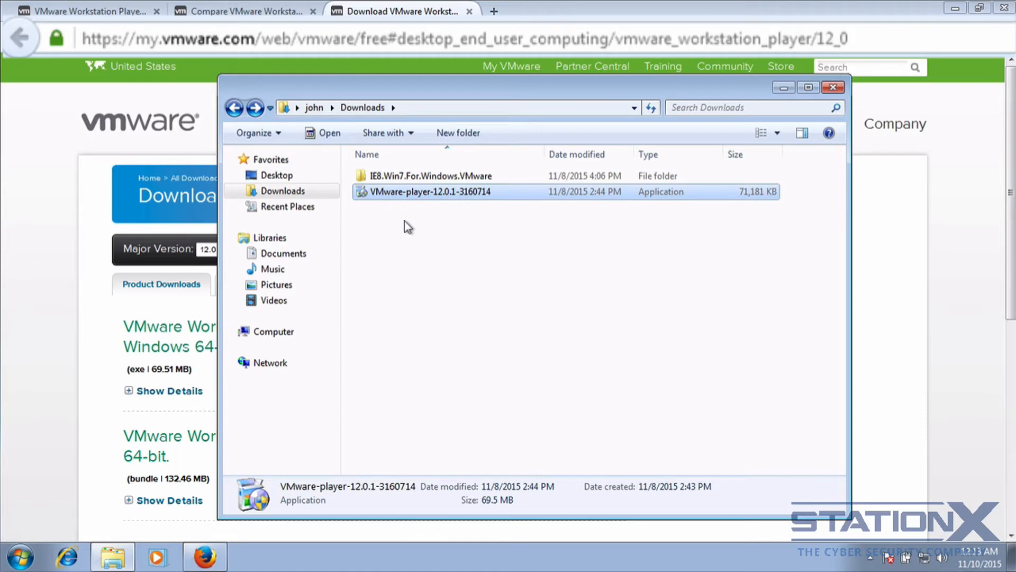
double_click(393, 193)
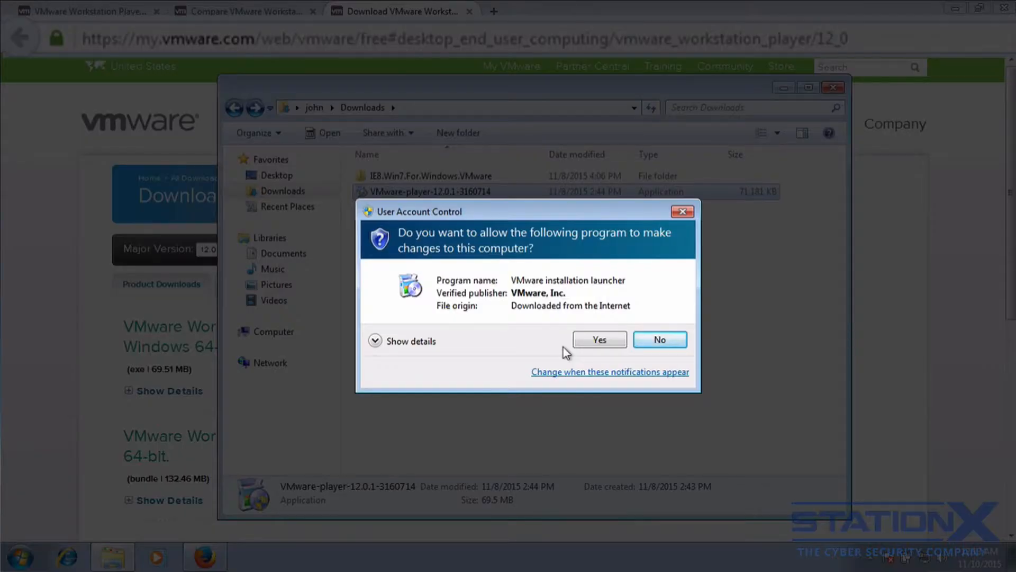
left_click(596, 342)
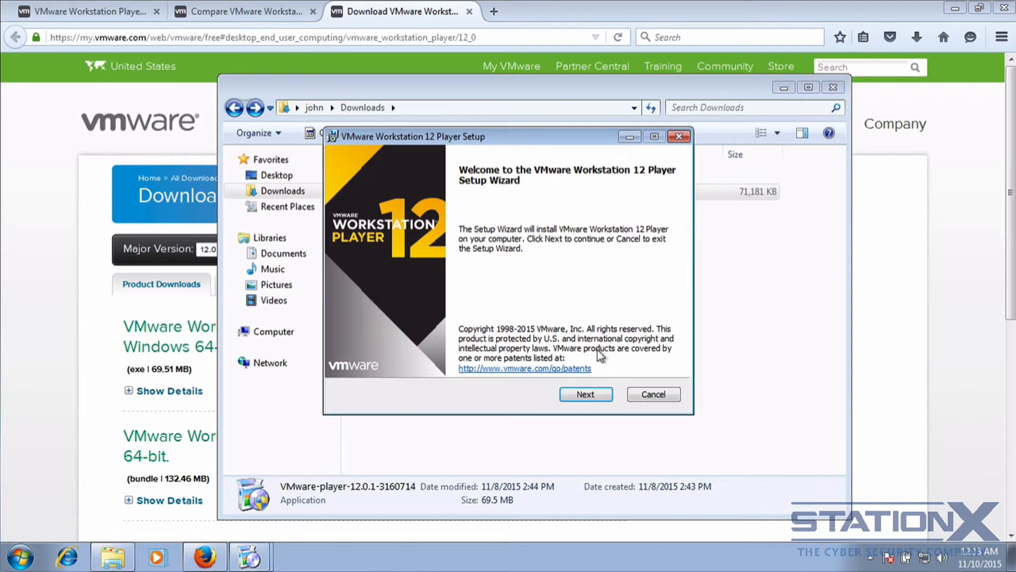
Accept the license agreement and enable the Enhanced Keyboard Driver in the VMware Workstation 12 Player setup.
left_click(591, 397)
left_click(391, 361)
left_click(585, 393)
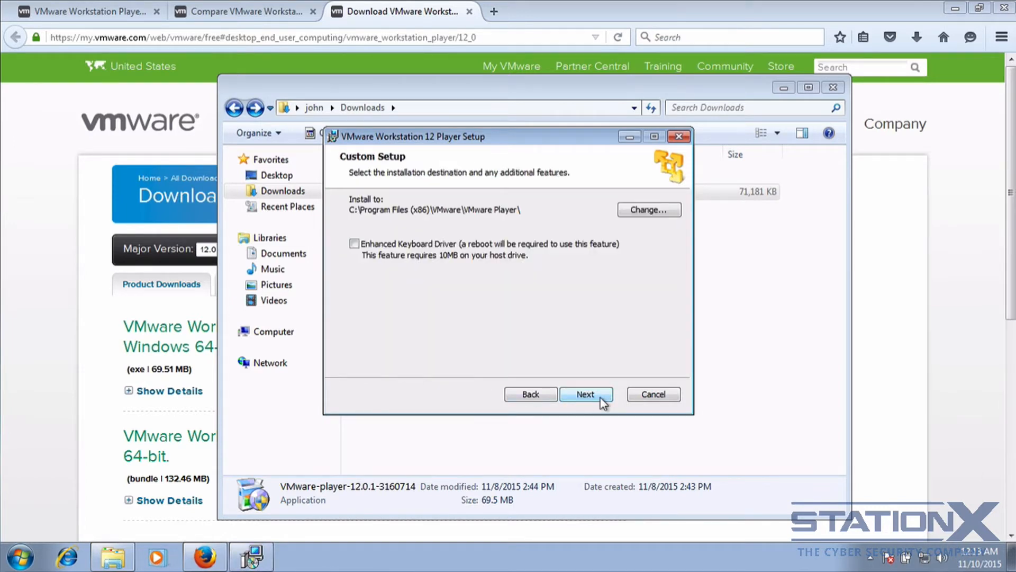
left_click(353, 243)
left_click(593, 396)
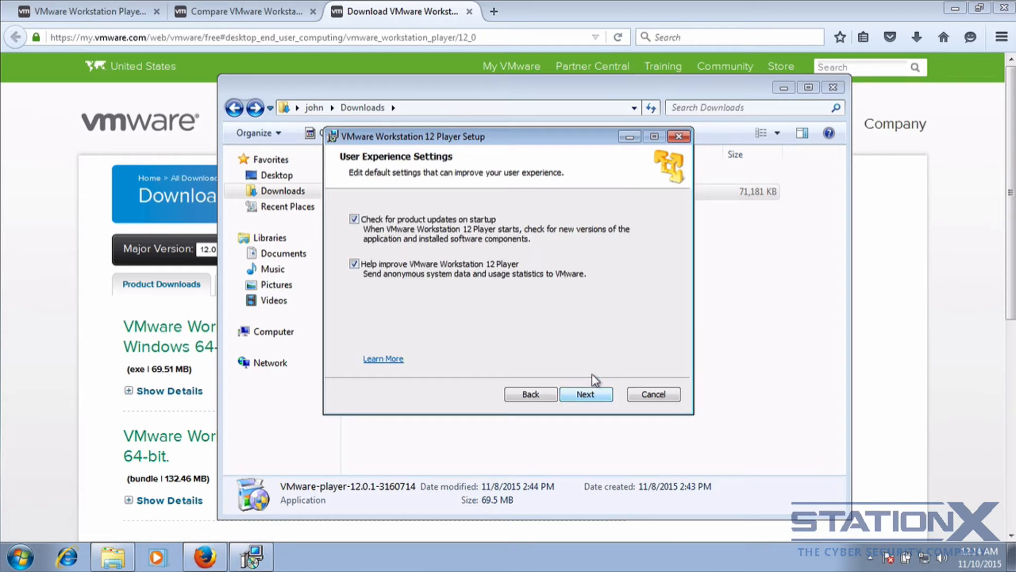
Turn off startup update checks and anonymous usage statistics, and start the installation with the default shortcuts.
left_click(354, 219)
left_click(354, 264)
left_click(593, 395)
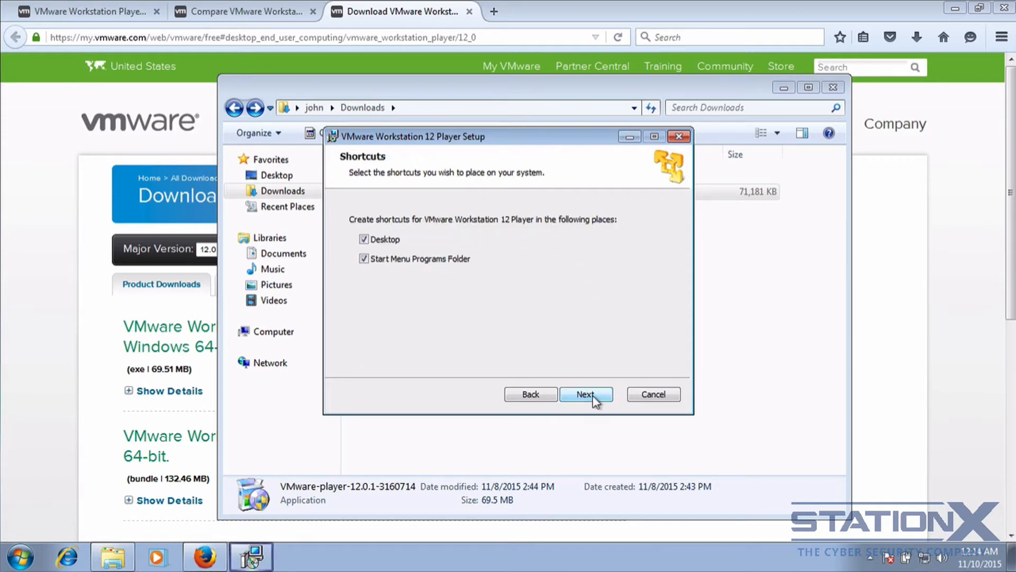
left_click(594, 395)
left_click(593, 396)
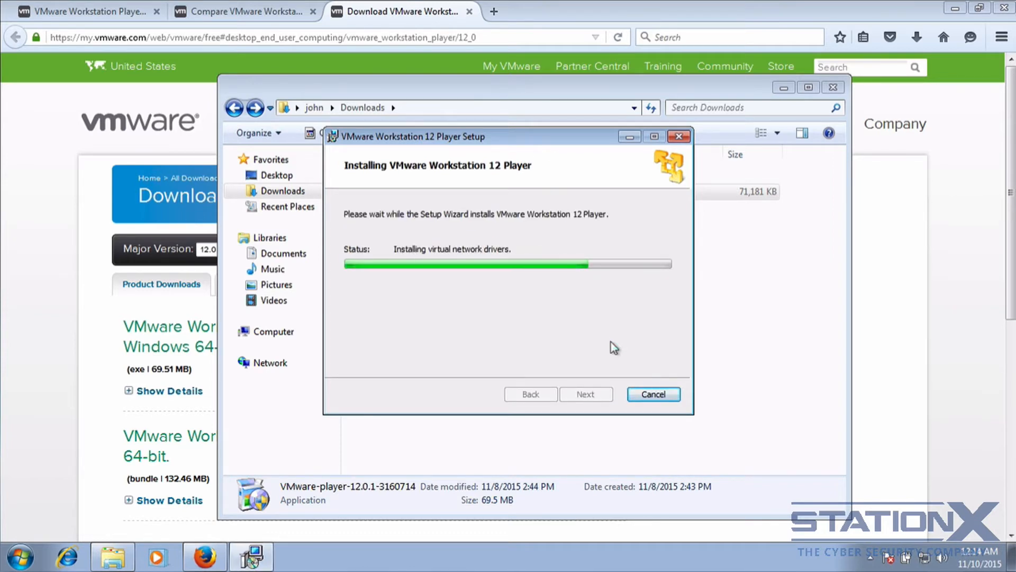
Open Microsoft's virtual machine download page for Windows in a new browser tab and finish the Player setup without a license.
left_click(494, 11)
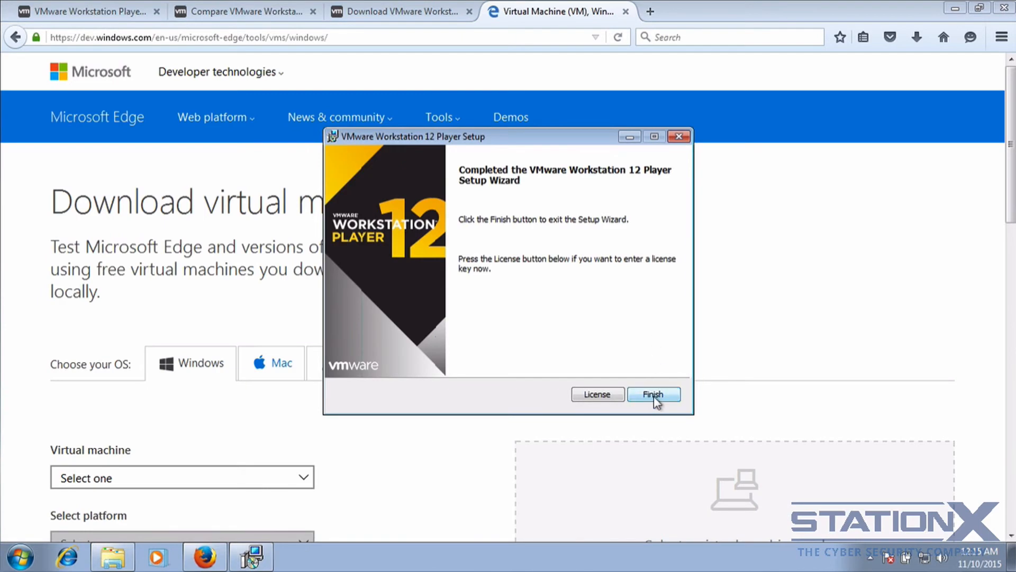
left_click(653, 396)
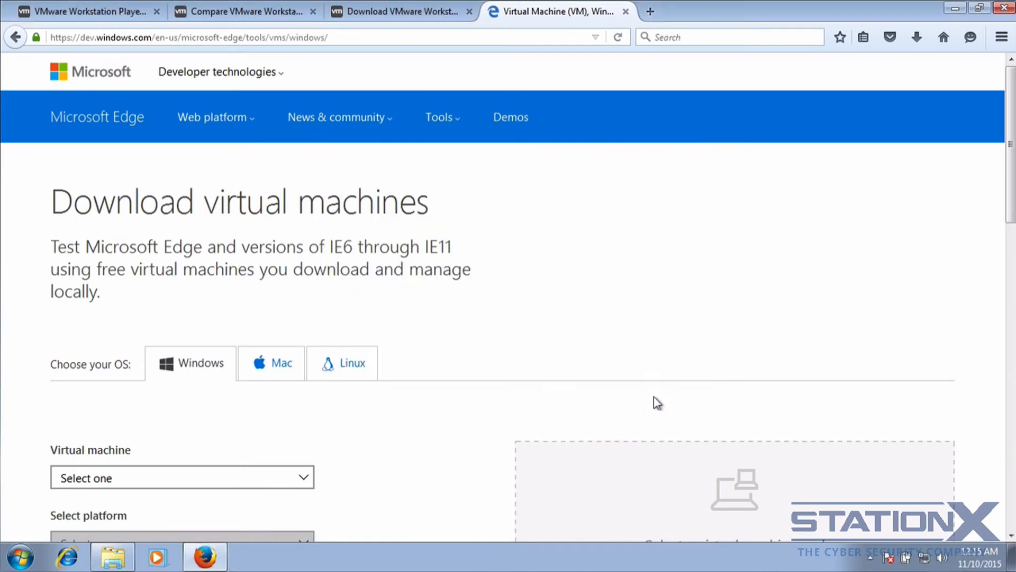
Launch VMware Workstation 12 Player and display the details of the IE8 - Win7 virtual machine.
left_click(21, 560)
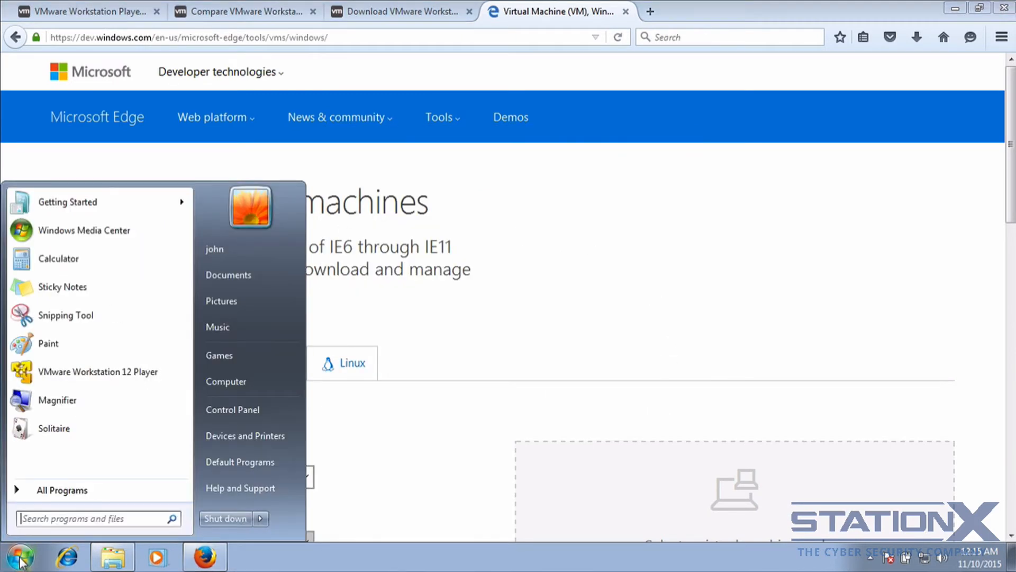
left_click(119, 371)
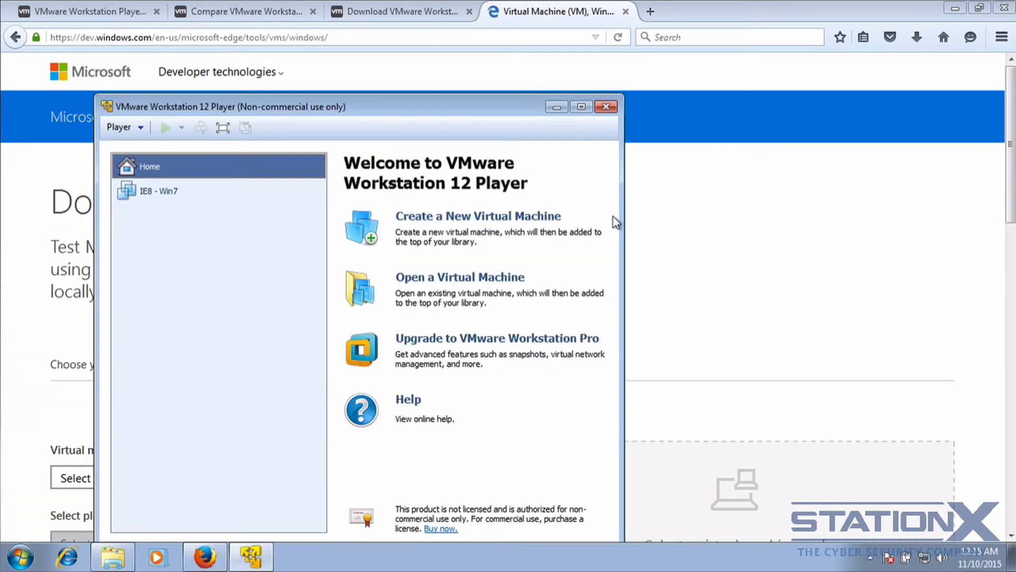
left_click_drag(358, 108, 581, 32)
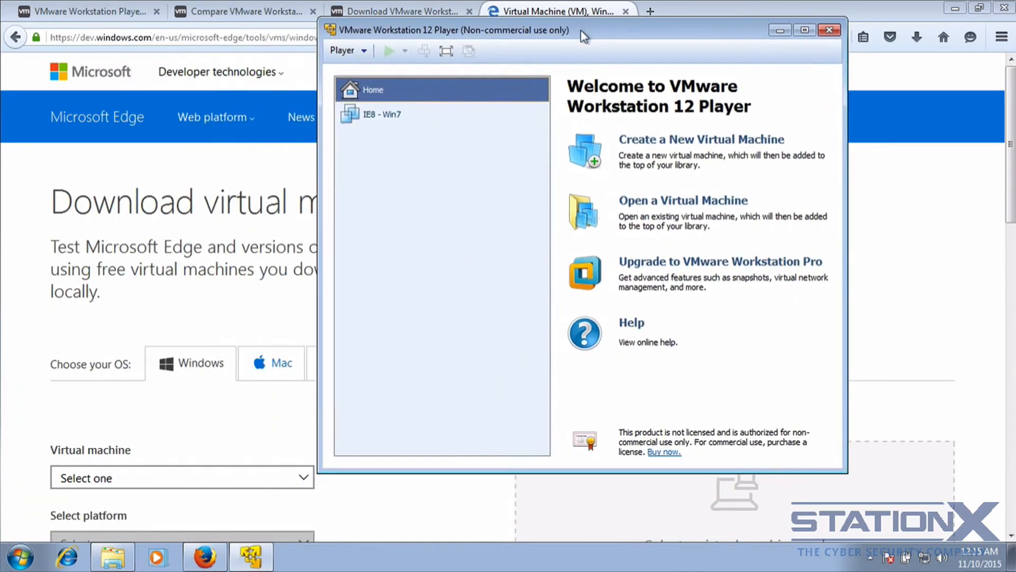
left_click(369, 118)
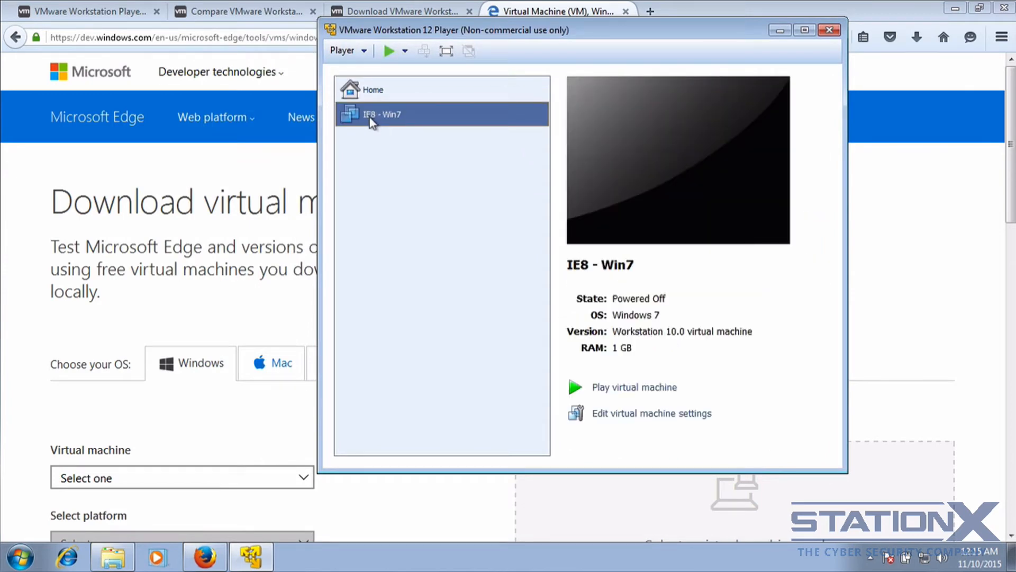
Examine the Windows virtual machine and platform options and the web address of Microsoft's virtual machine download page.
left_click(258, 171)
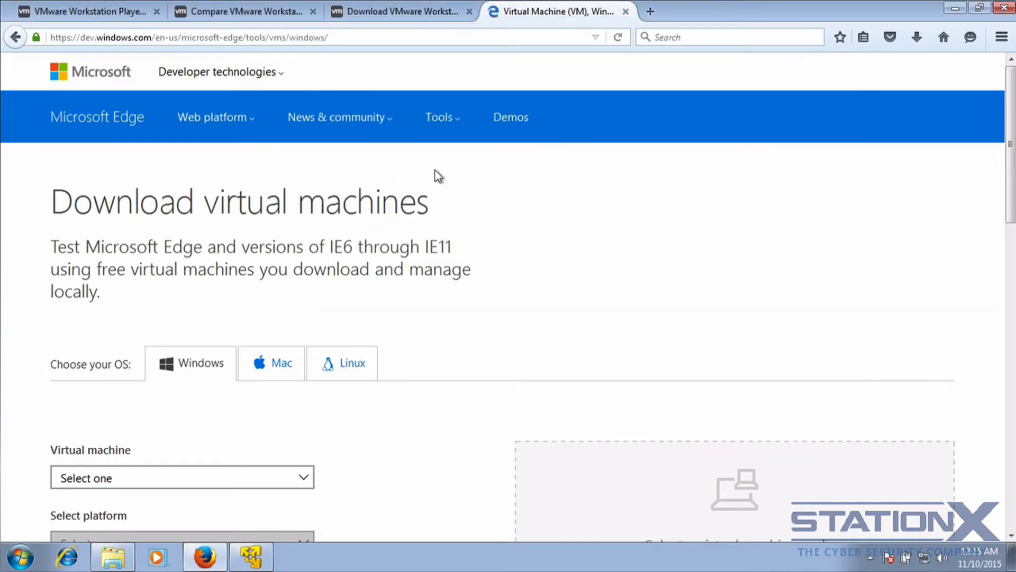
scroll(502, 183, "down", 5)
scroll(503, 183, "up", 2)
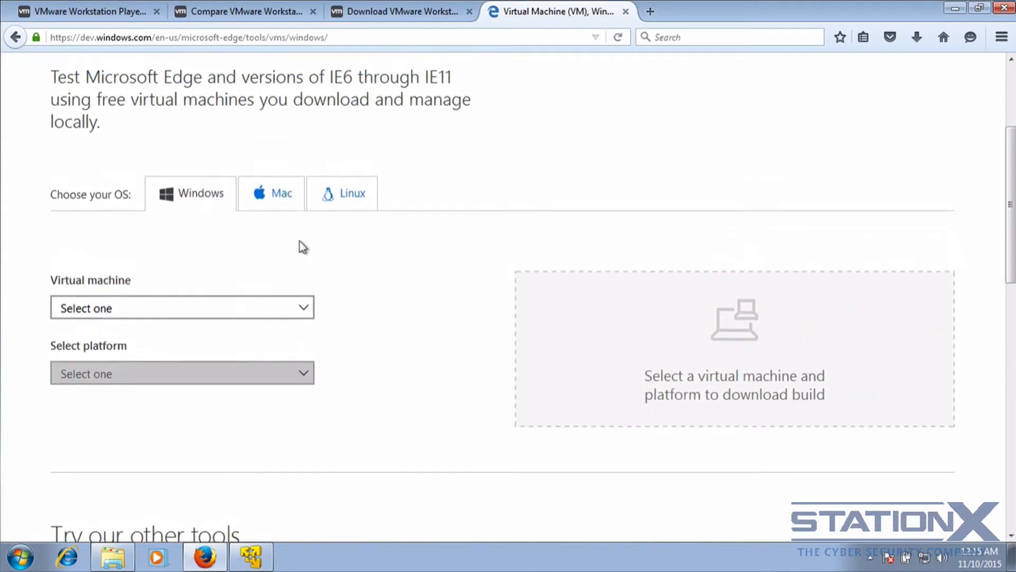
left_click(342, 32)
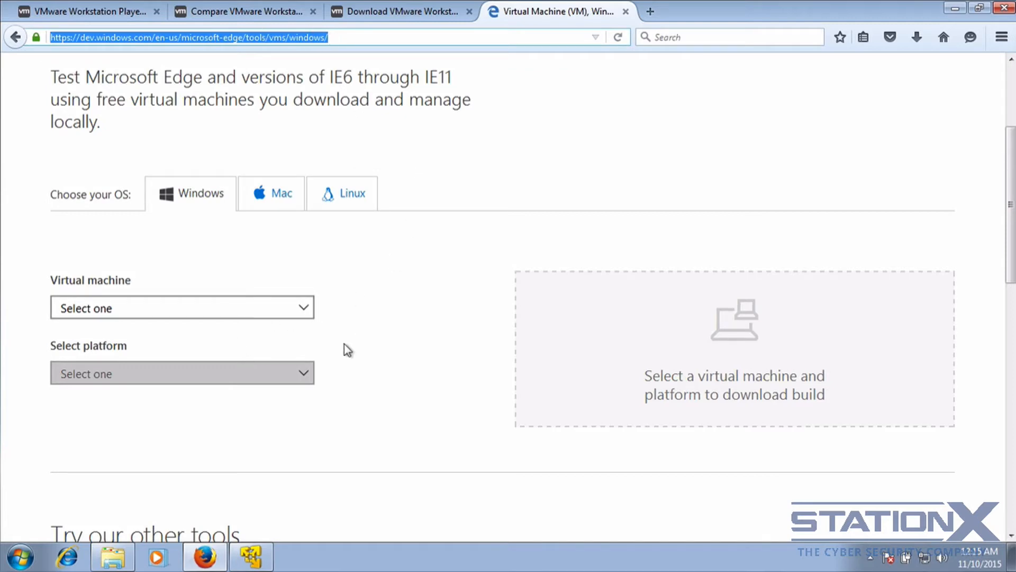
Return to VMware Workstation Player and remove the IE8 - Win7 virtual machine from the library.
left_click(259, 558)
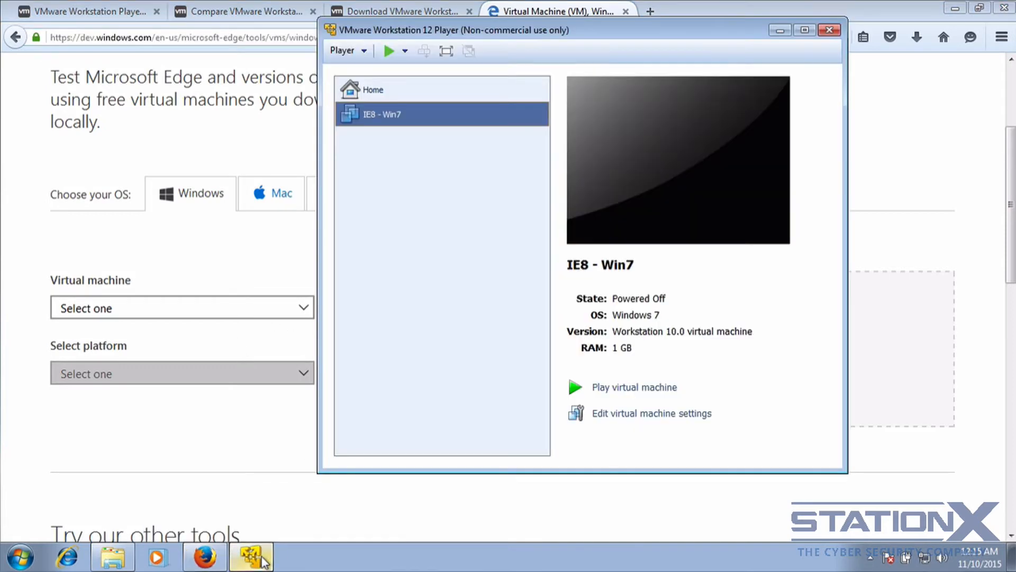
right_click(377, 113)
left_click(430, 157)
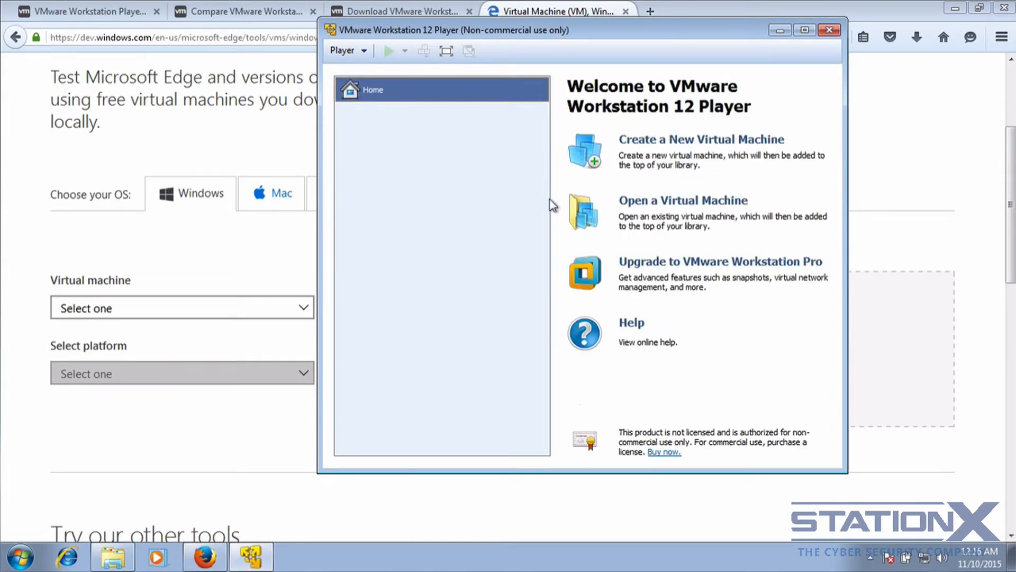
Import the IE8 - Win7 OVF file from Downloads\IE8.Win7.For.Windows.VMware, keeping the suggested name IE8 - Win7 (2) and storage path.
left_click(643, 204)
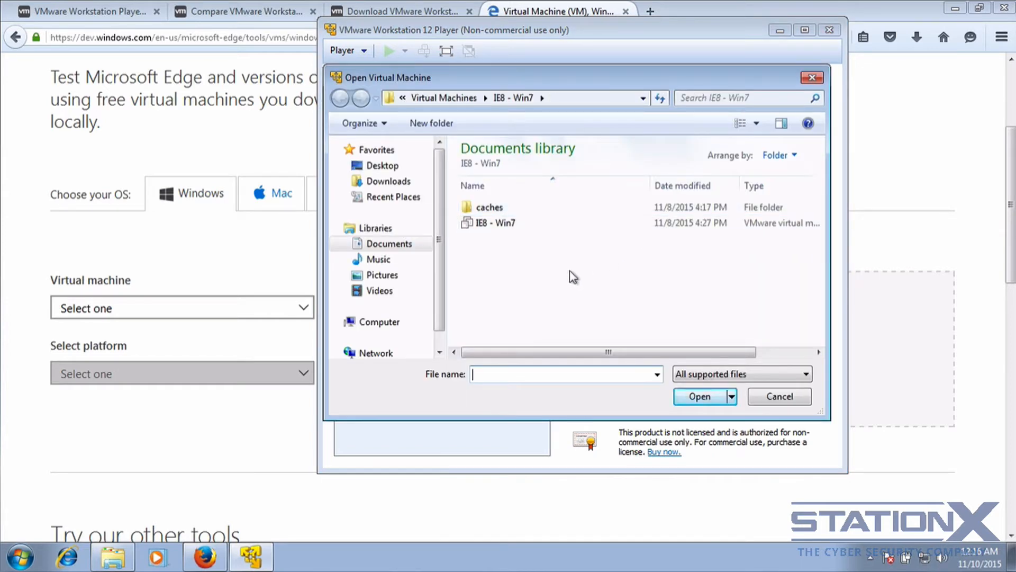
left_click(392, 181)
double_click(510, 167)
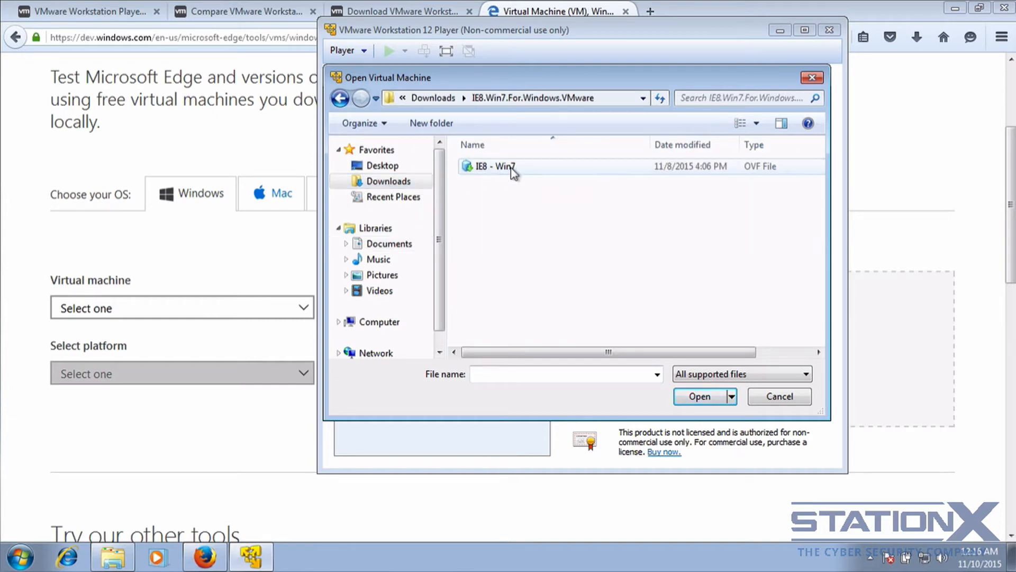
left_click(490, 166)
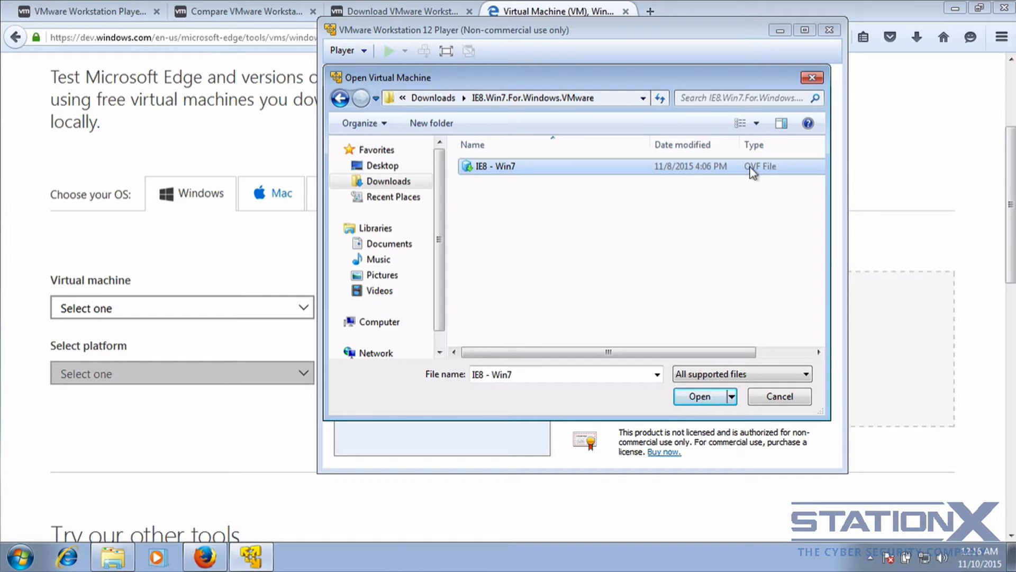
left_click(700, 396)
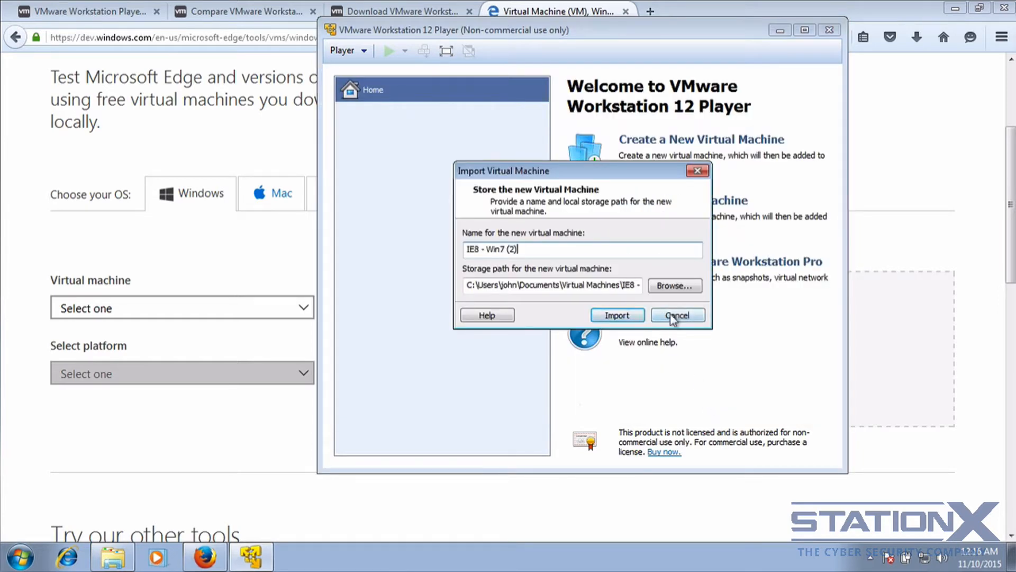
left_click(627, 316)
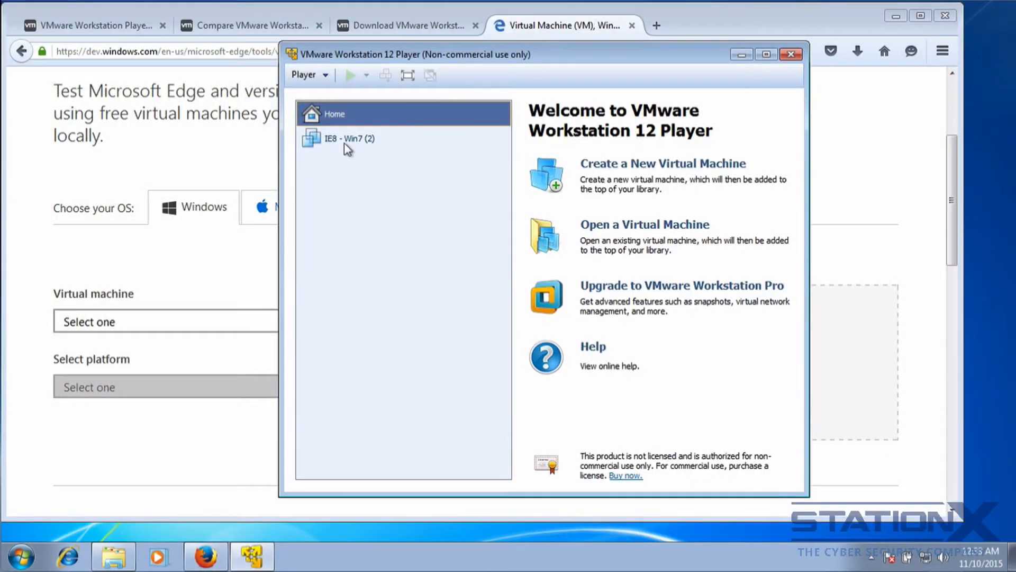
Open the settings of the IE8 - Win7 (2) virtual machine and examine each hardware device, ending with the network adapter.
left_click(344, 142)
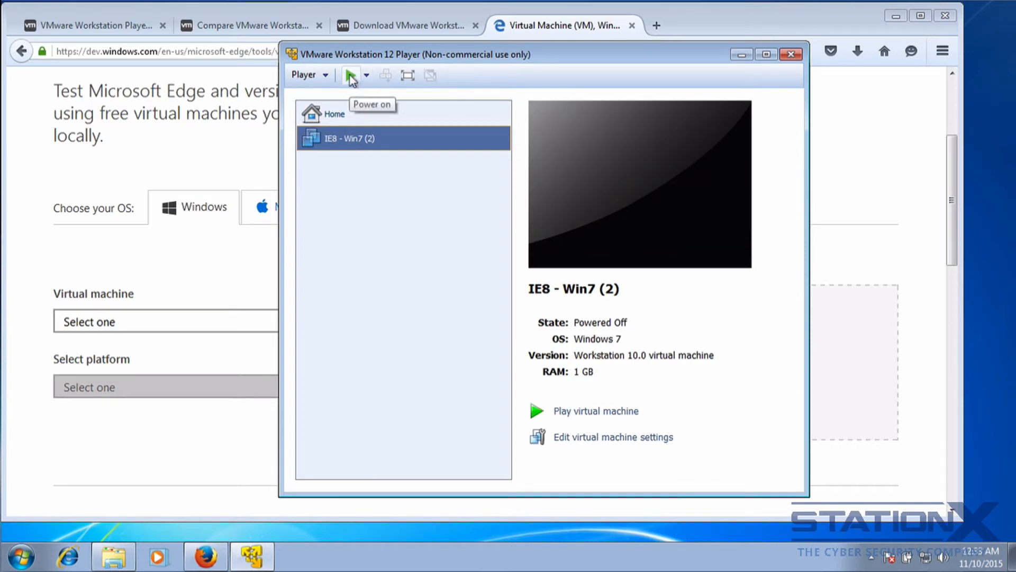
right_click(341, 138)
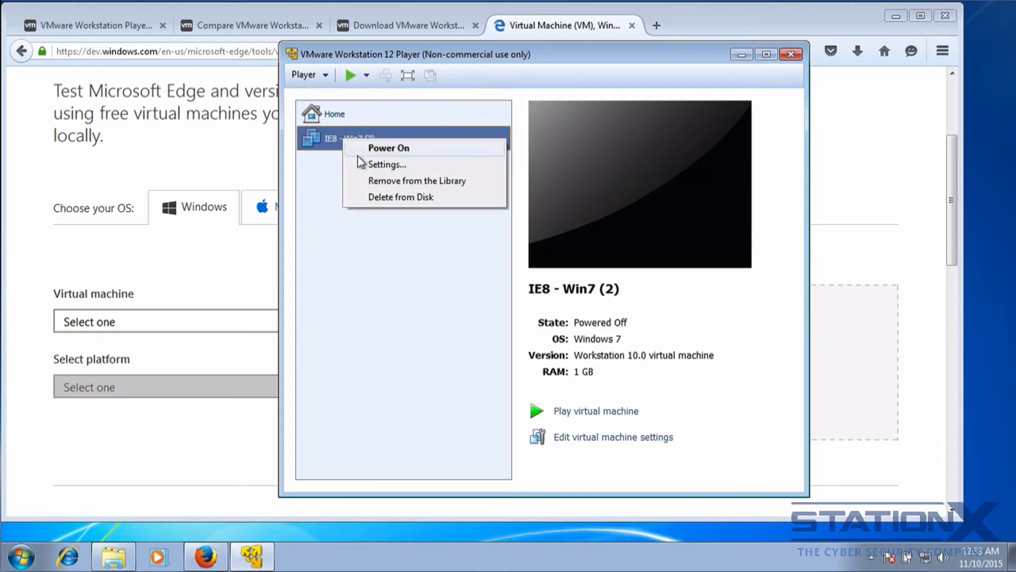
left_click(380, 165)
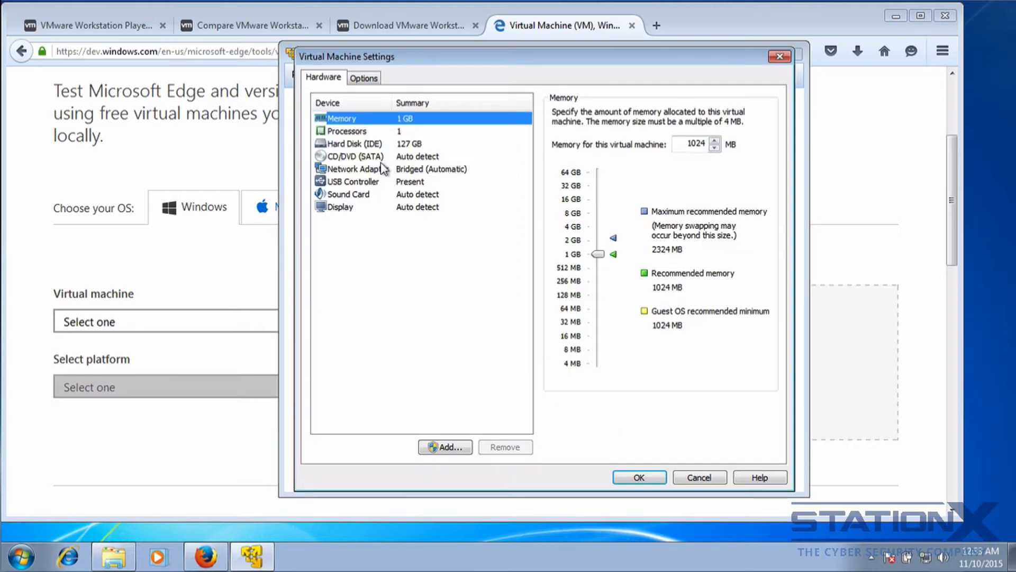
left_click(341, 131)
left_click(344, 144)
left_click(345, 157)
left_click(346, 168)
left_click(347, 182)
left_click(347, 194)
left_click(345, 207)
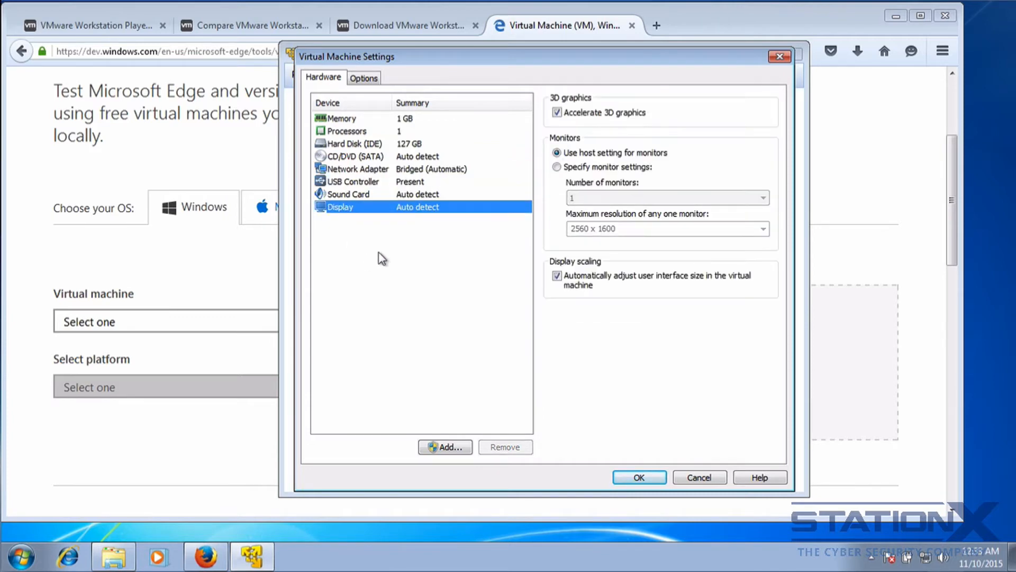
left_click(353, 169)
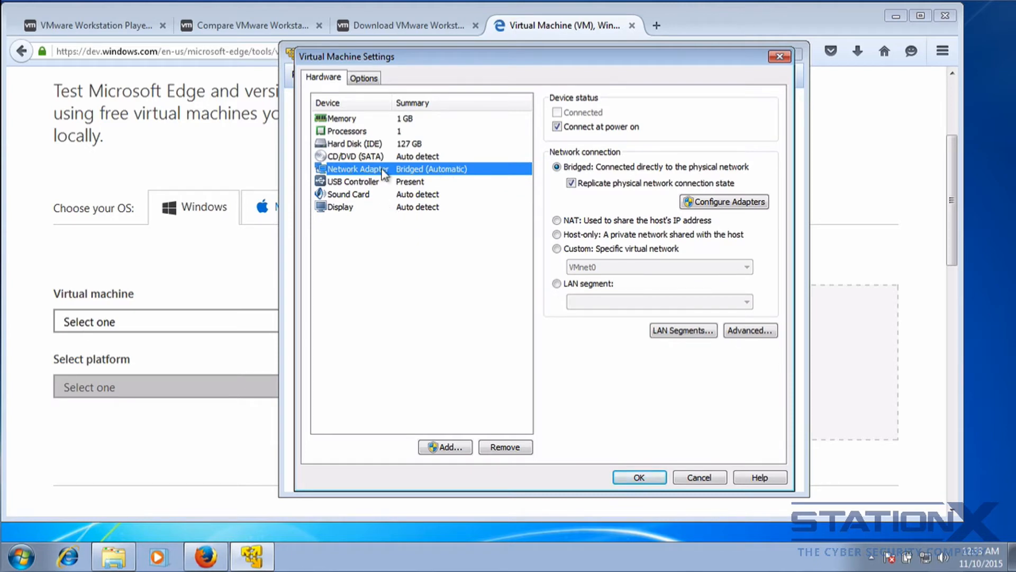
Try adding a network adapter, choosing the Bridged type with replicated connection state and the NAT type, and cancel the wizard.
left_click(453, 451)
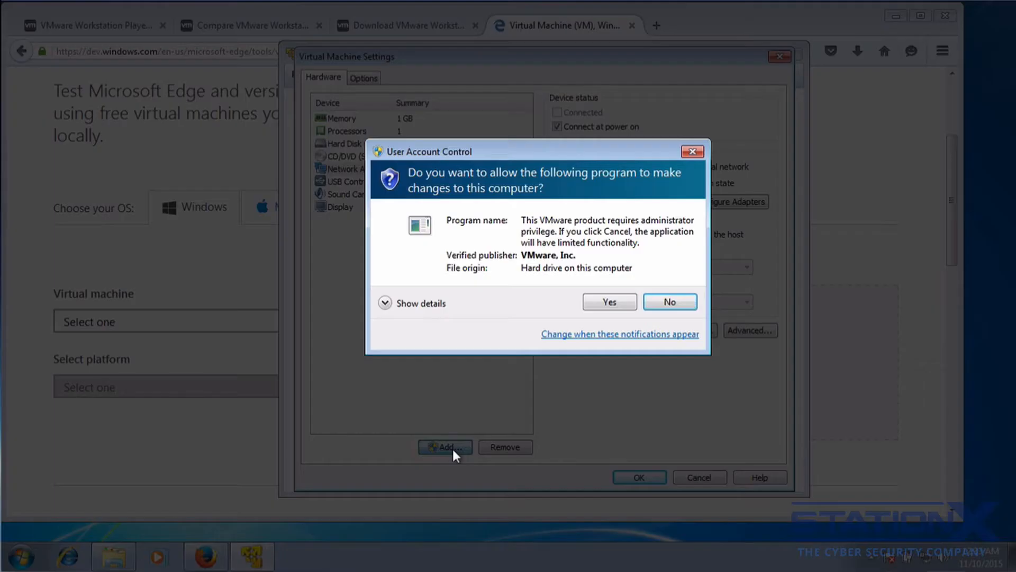
left_click(607, 306)
left_click(453, 259)
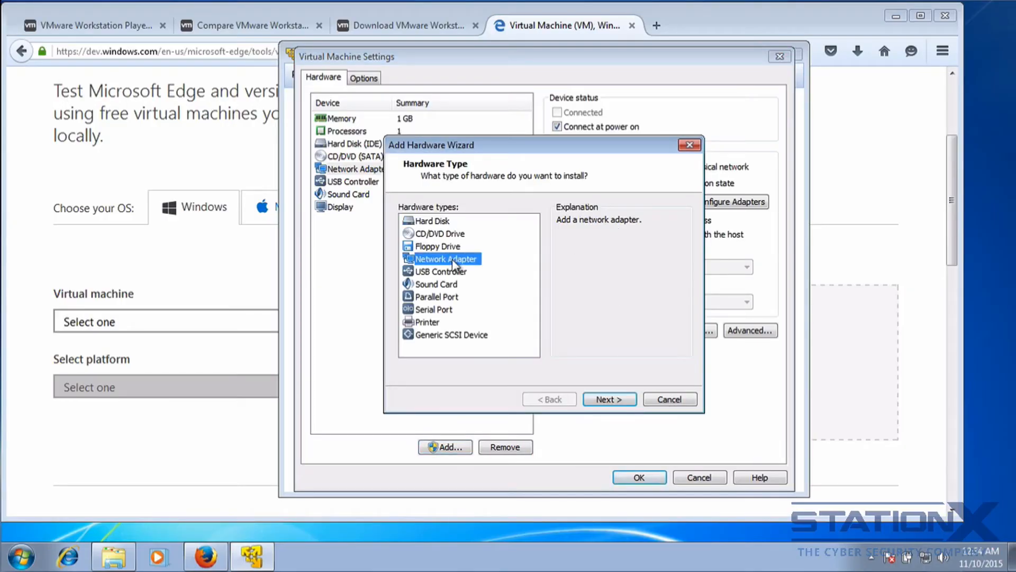
left_click(613, 399)
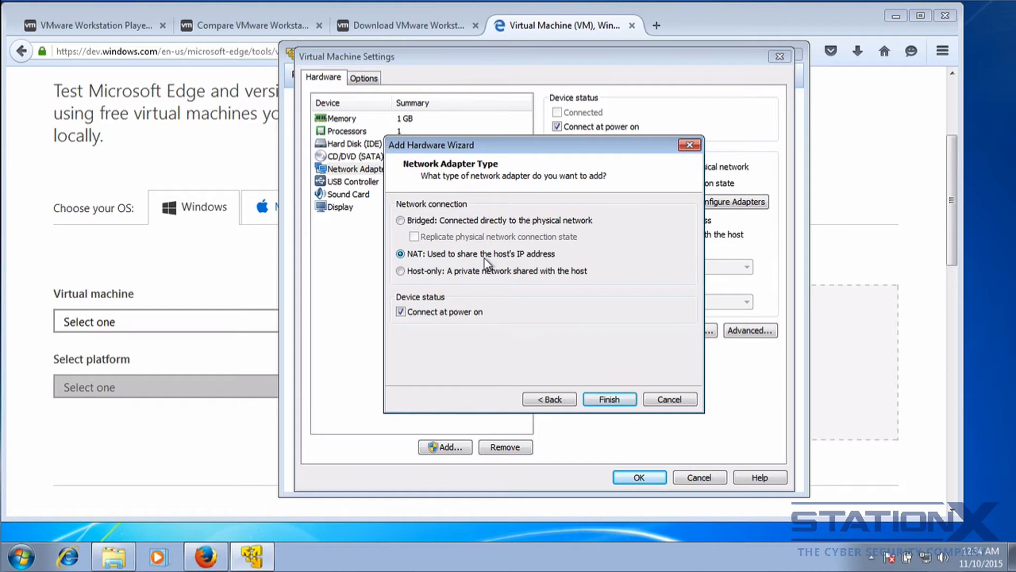
left_click(400, 221)
left_click(414, 237)
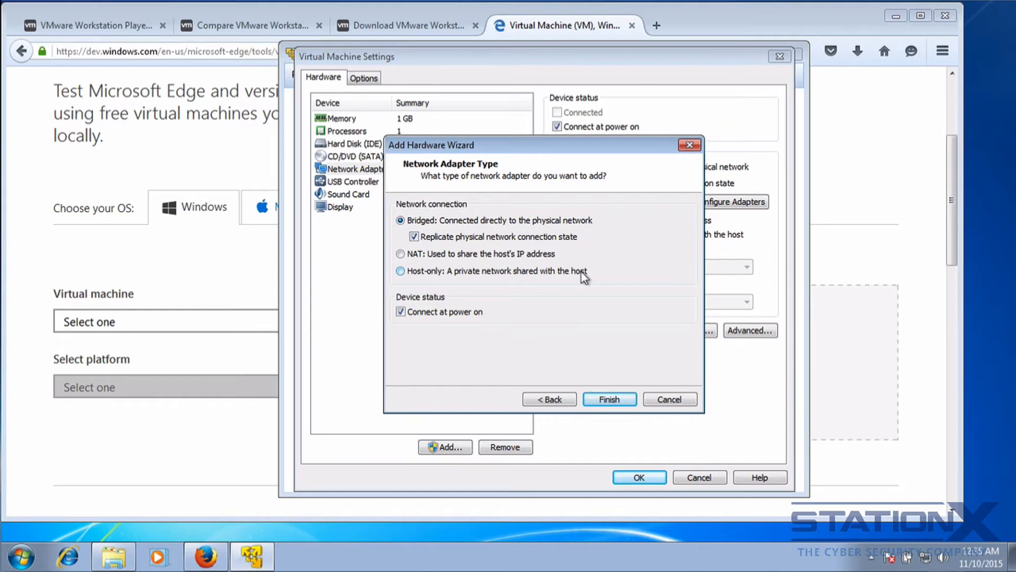
left_click(401, 254)
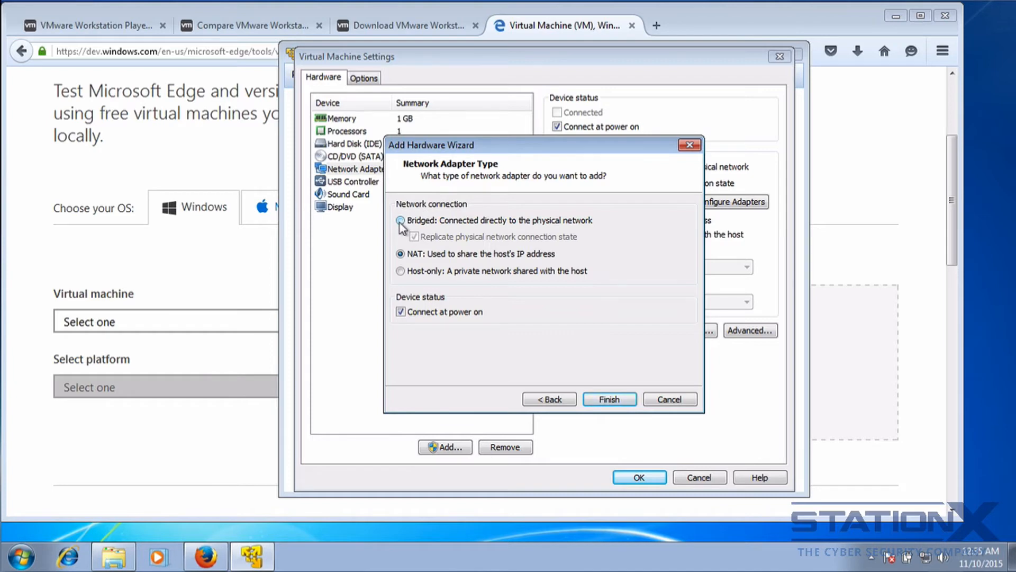
left_click(660, 399)
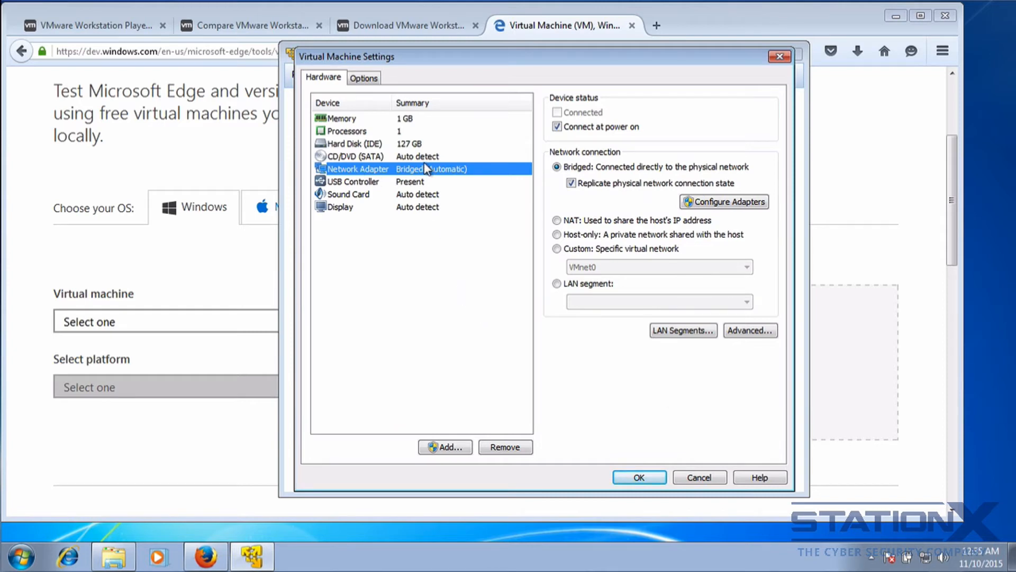
Review the general options, accept the settings and power on the IE8 - Win7 (2) virtual machine.
left_click(364, 79)
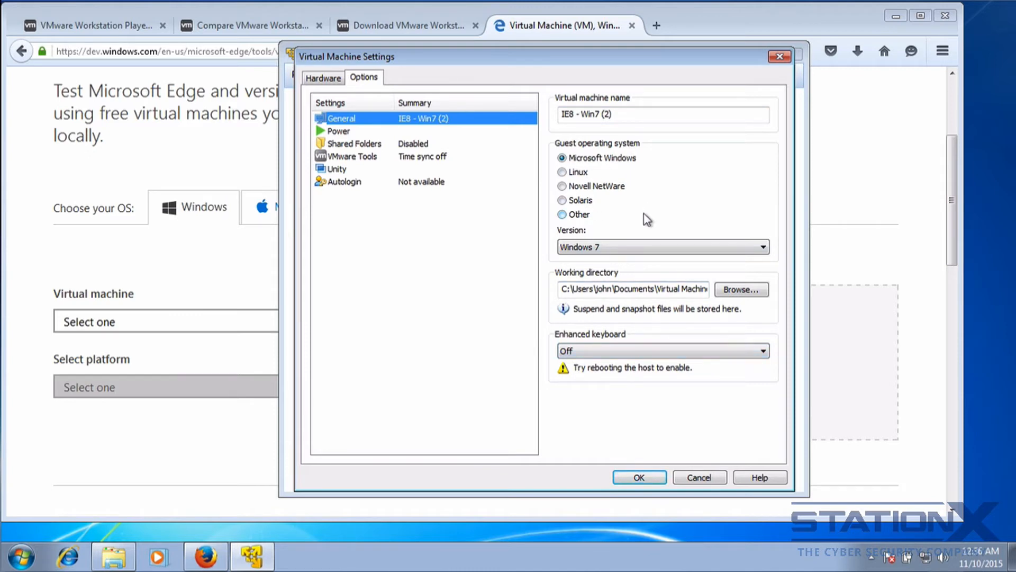
left_click(642, 477)
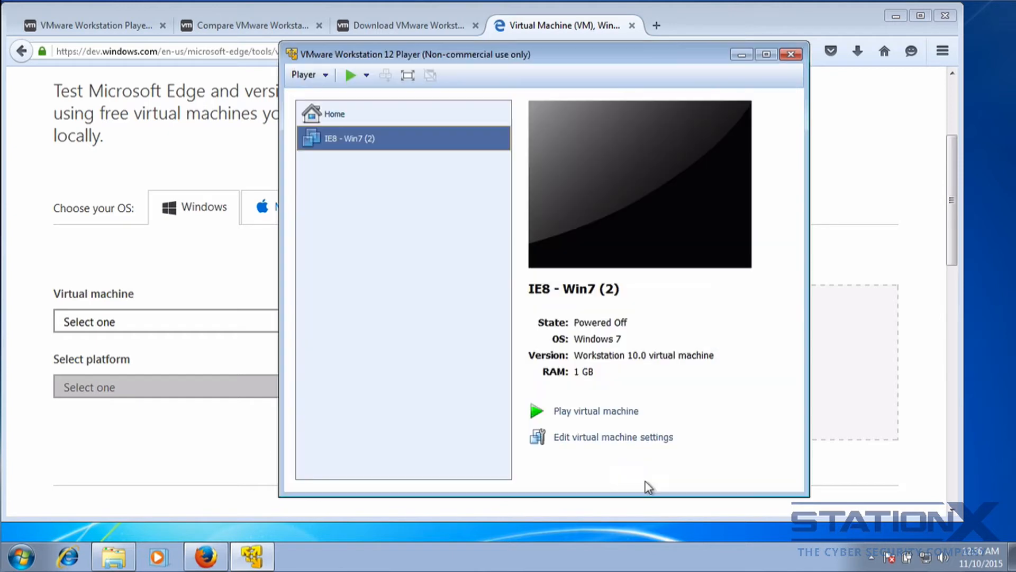
left_click(351, 74)
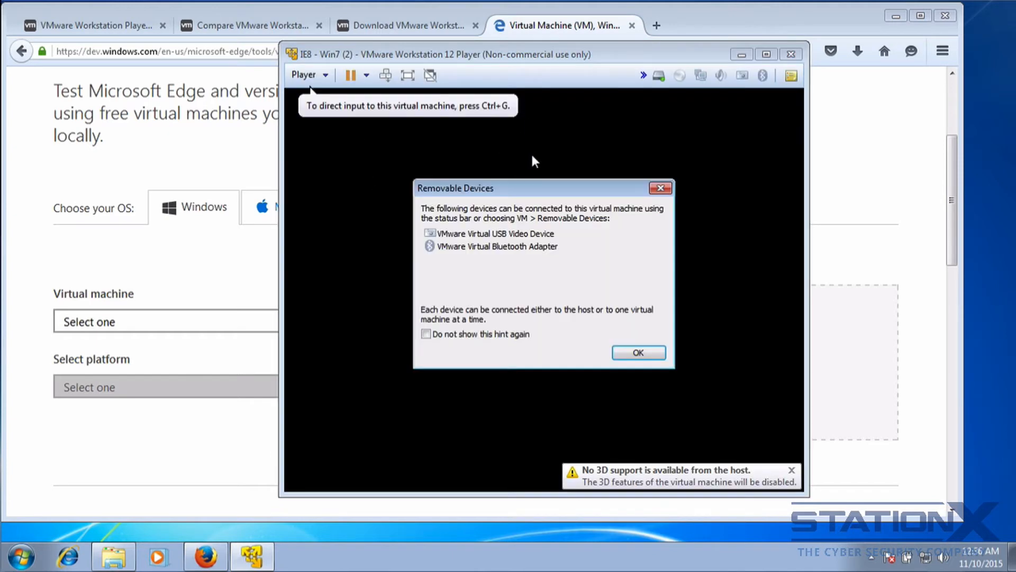
left_click(639, 352)
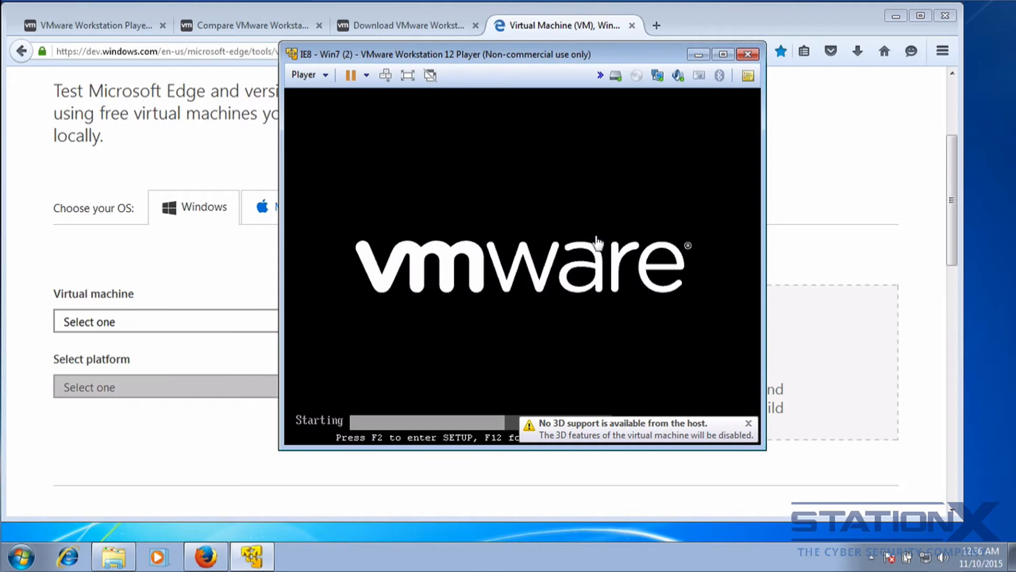
left_click_drag(546, 59, 513, 57)
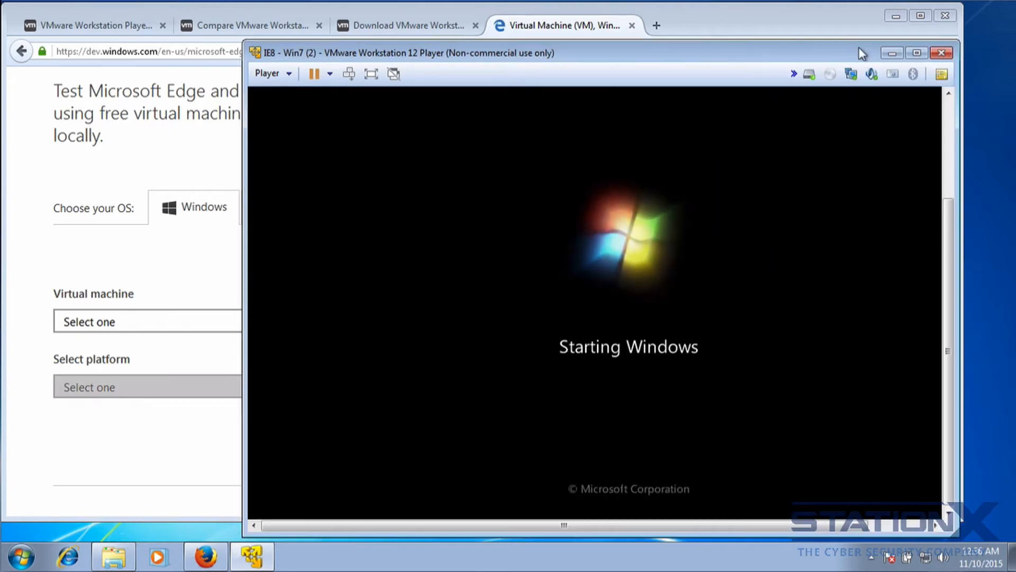
Start the VMware Tools update for the running virtual machine and allow its installation launcher to make changes.
left_click(289, 74)
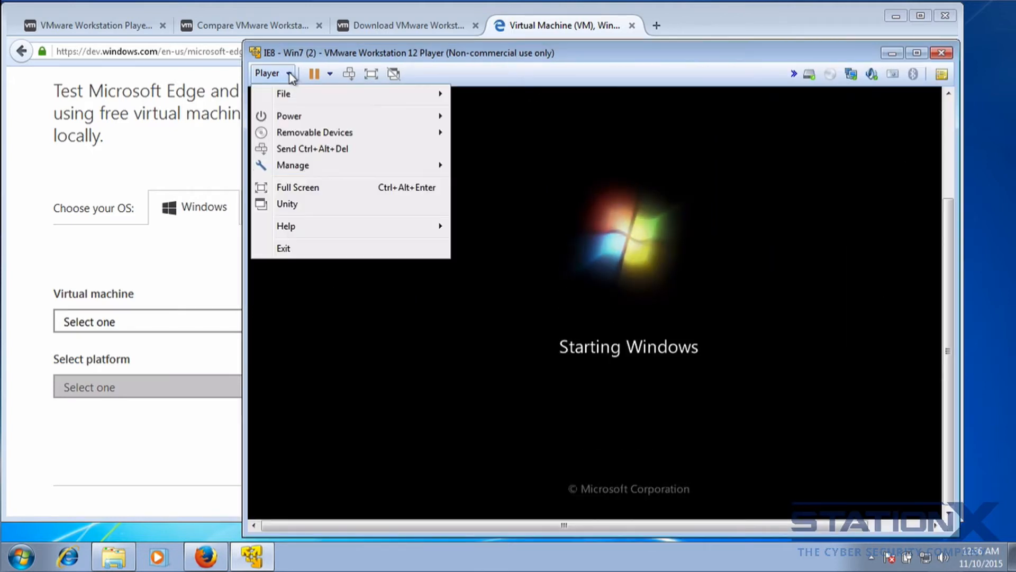
left_click(471, 59)
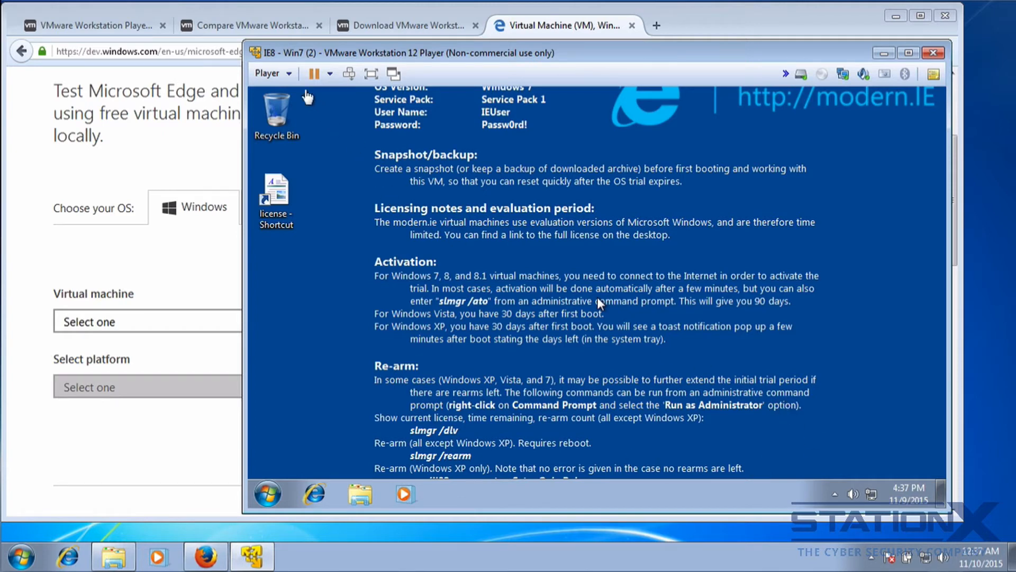
left_click(290, 74)
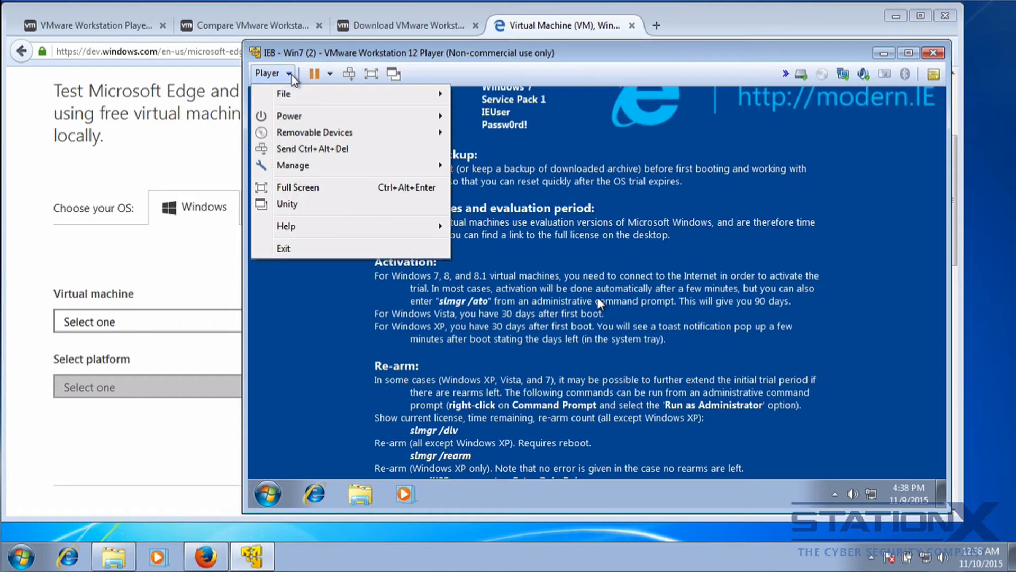
mouse_move(429, 166)
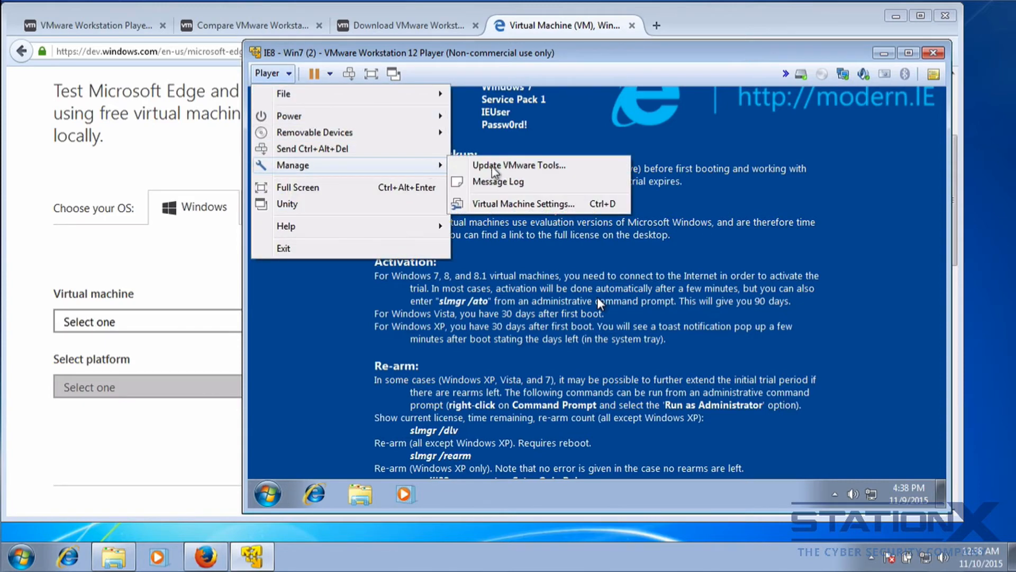
left_click(536, 166)
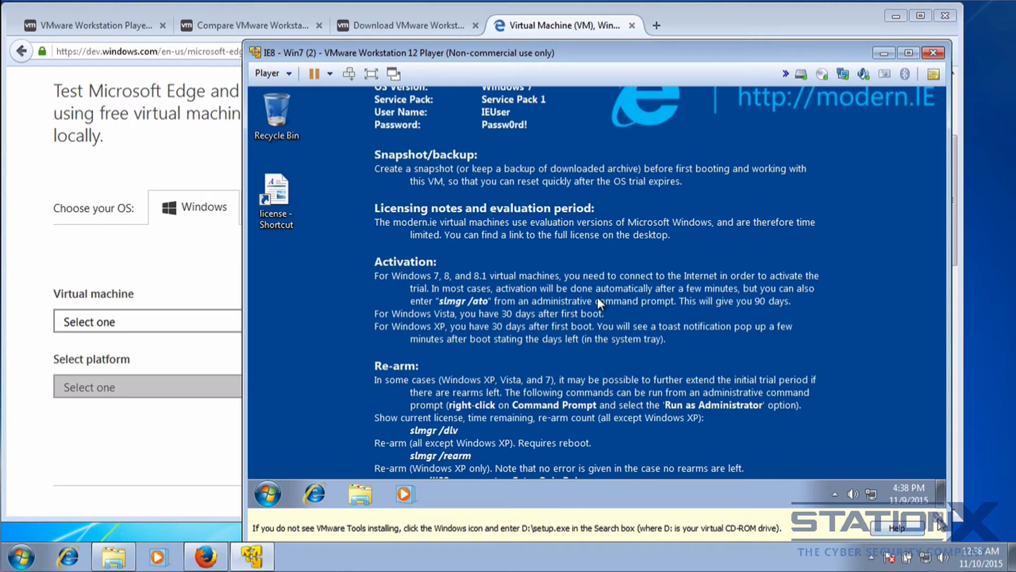
left_click(938, 520)
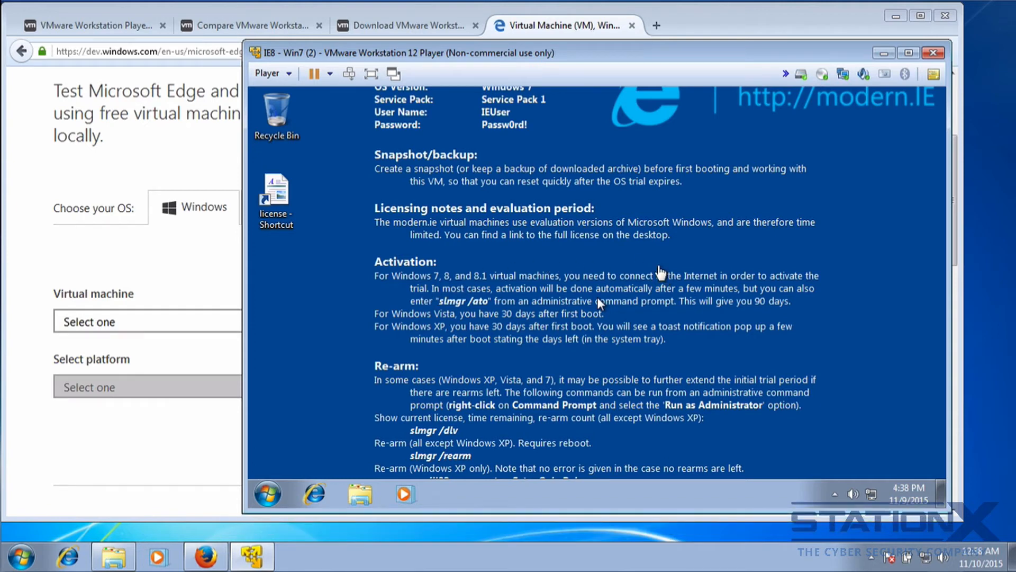
left_click(538, 214)
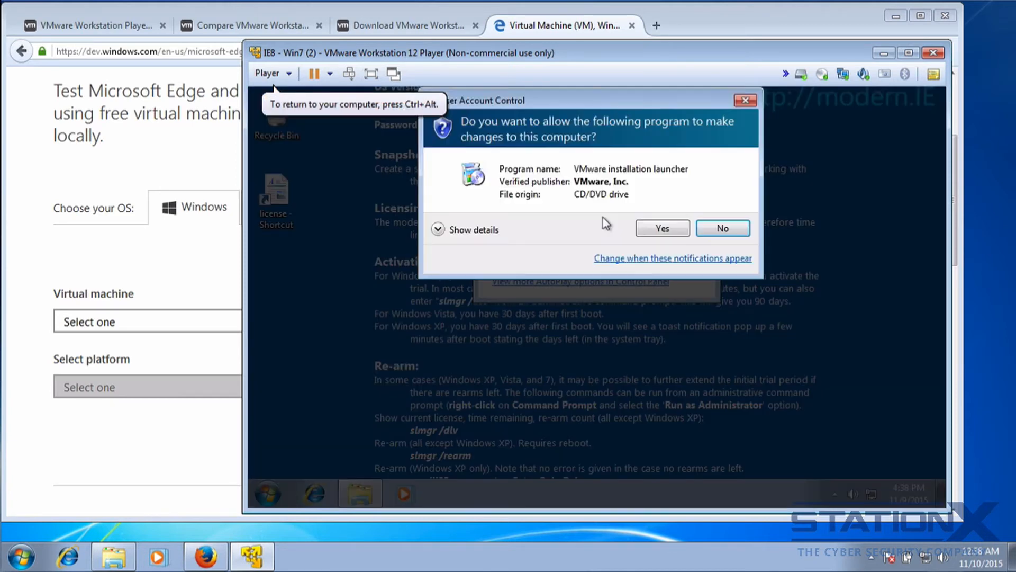
left_click(658, 228)
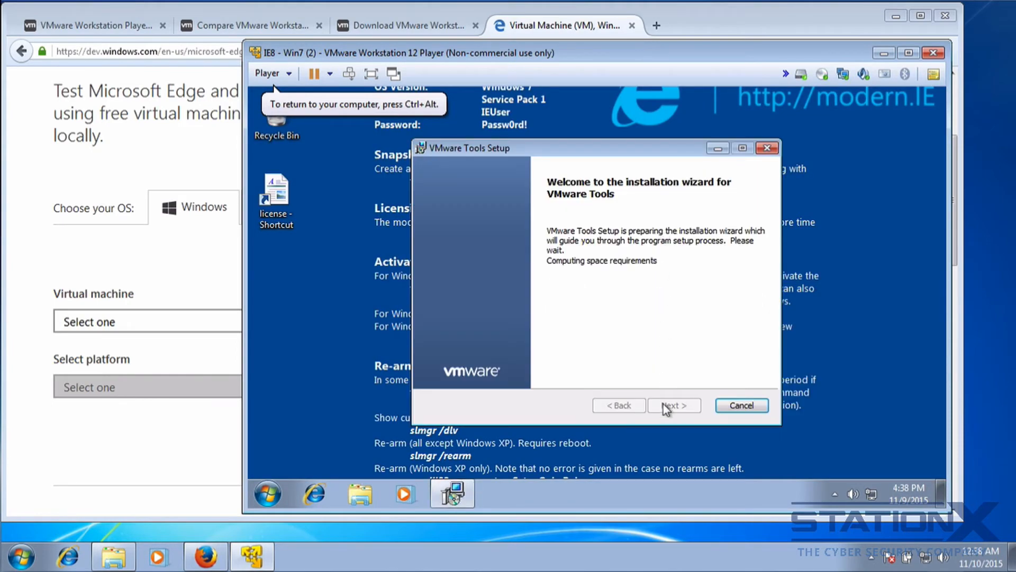
Install VMware Tools with the Typical setup, closing and restarting the applications in use, and restart the guest system.
left_click(671, 407)
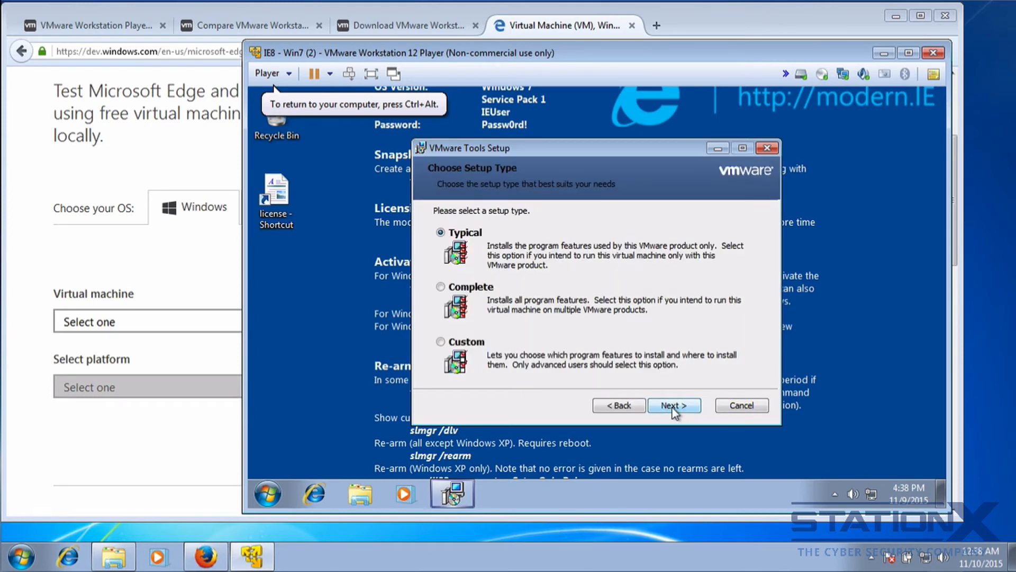
left_click(673, 405)
left_click(672, 406)
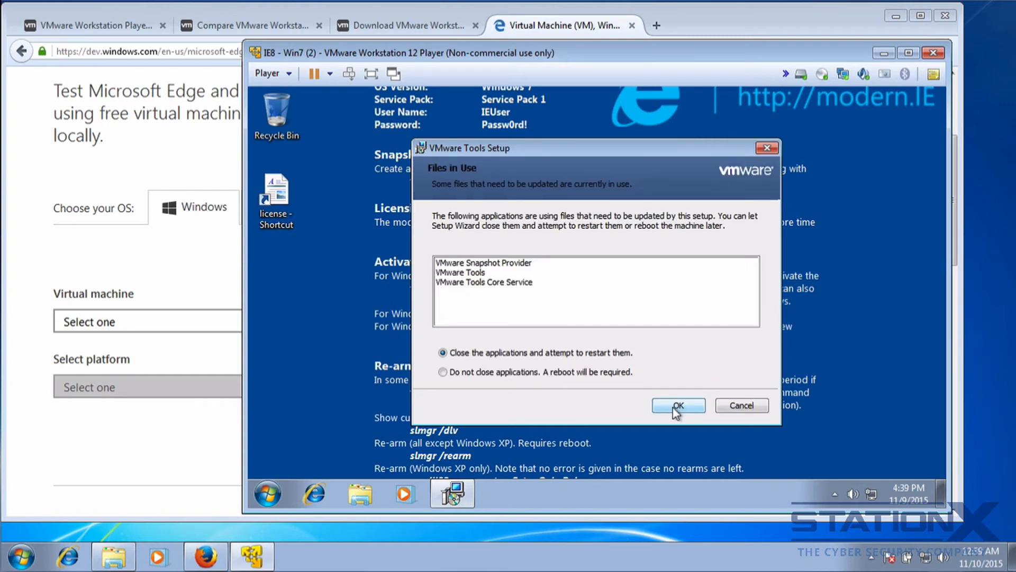
left_click(672, 407)
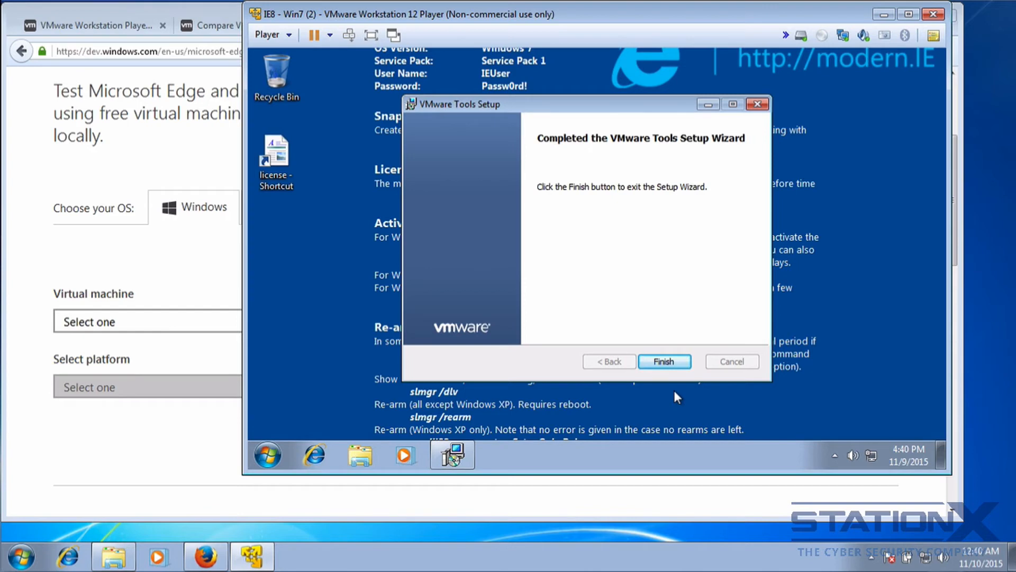
left_click(664, 362)
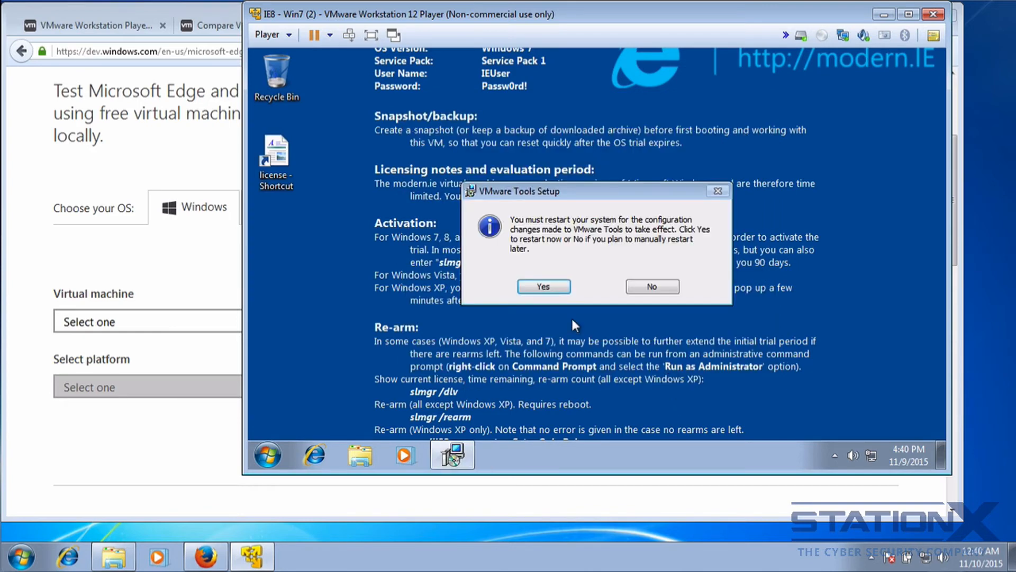
left_click(544, 286)
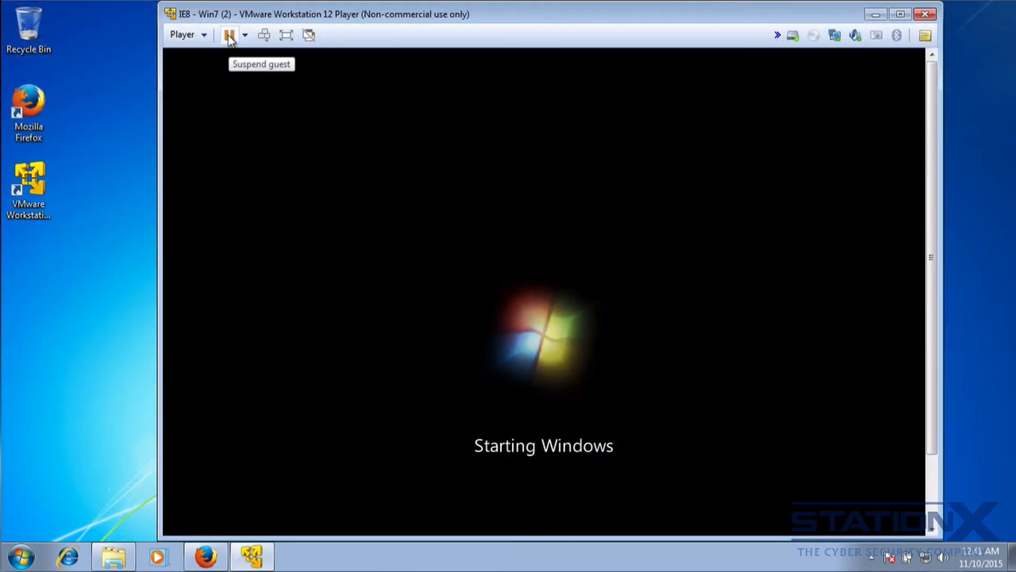
Suspend the running virtual machine, exiting the player, and reopen VMware Workstation 12 Player from the desktop.
left_click(230, 37)
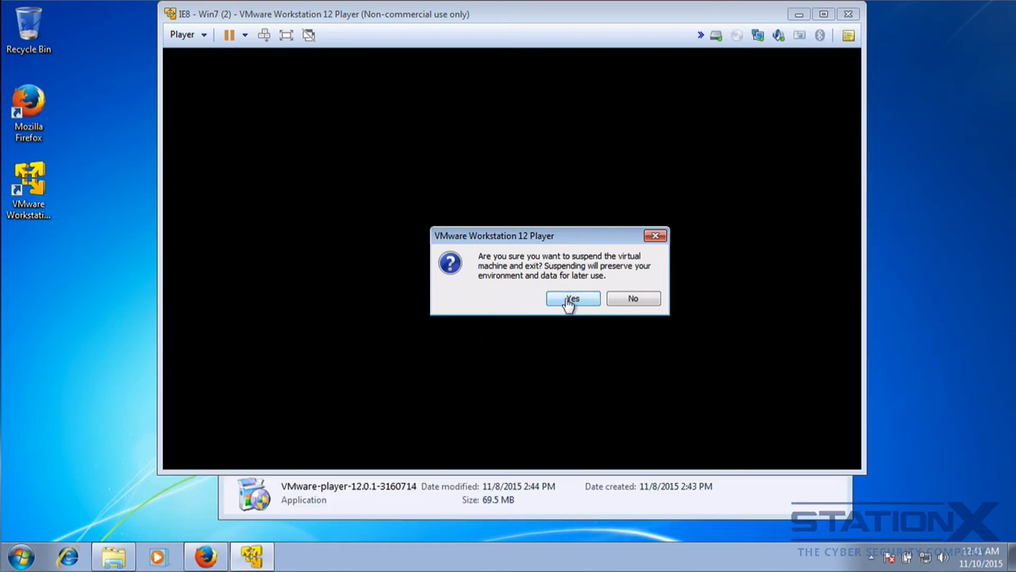
left_click(572, 299)
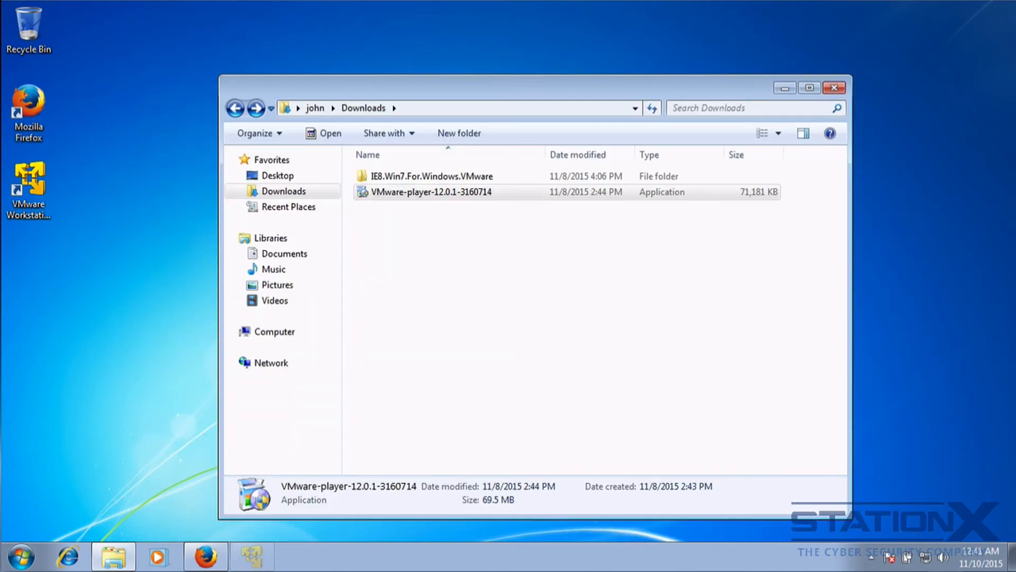
left_click(31, 189)
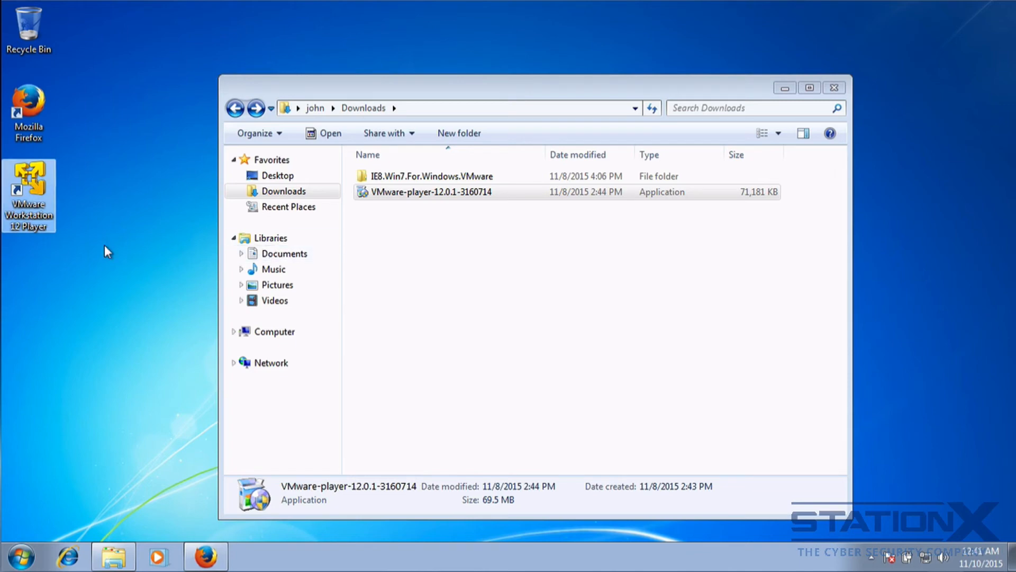
left_click(86, 206)
left_click_drag(252, 34, 418, 49)
left_click(262, 137)
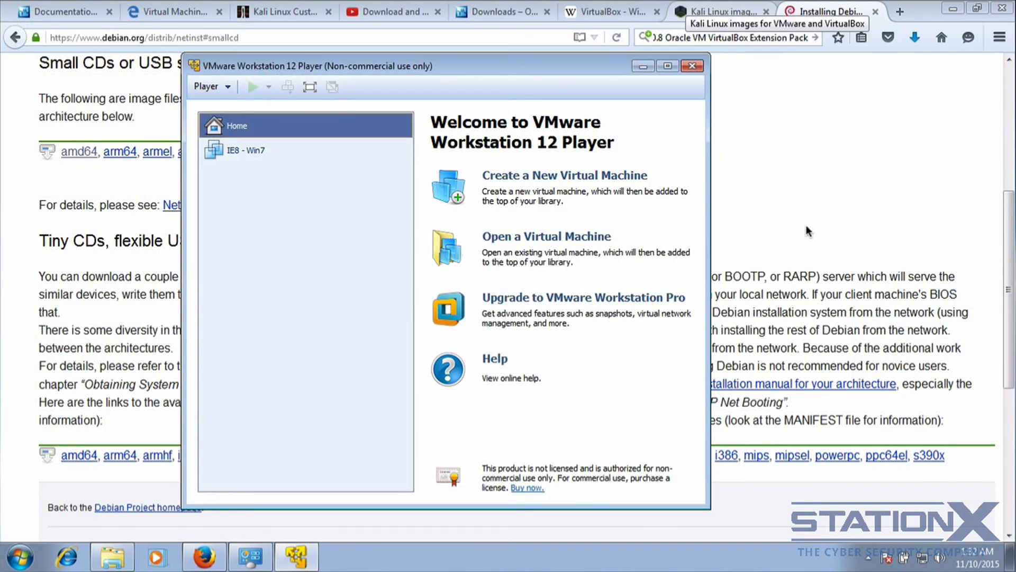
Move the player window aside and switch to Firefox's Debian network install page with the small CD image links.
left_click_drag(378, 65, 527, 74)
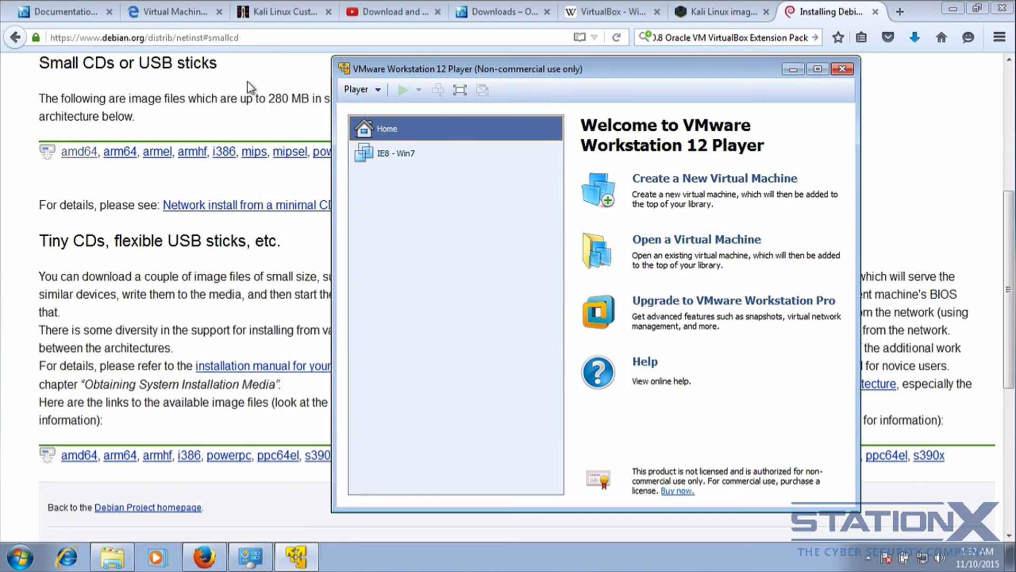
left_click(247, 82)
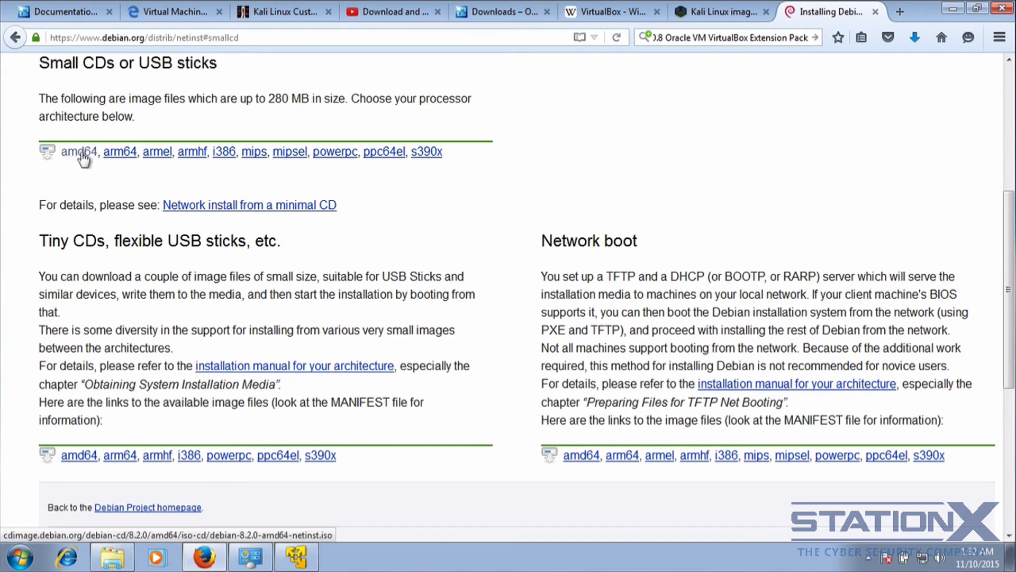
Locate debian-8.2.0-amd64-netinst.iso in the Downloads folder, and switch back to VMware Workstation 12 Player, shifting its window slightly.
left_click(112, 557)
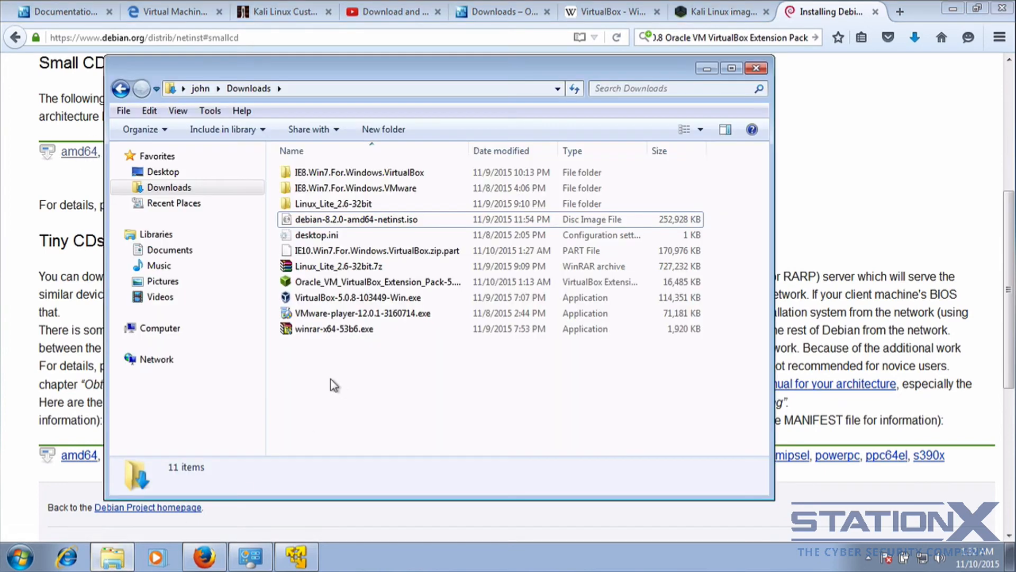
left_click(389, 221)
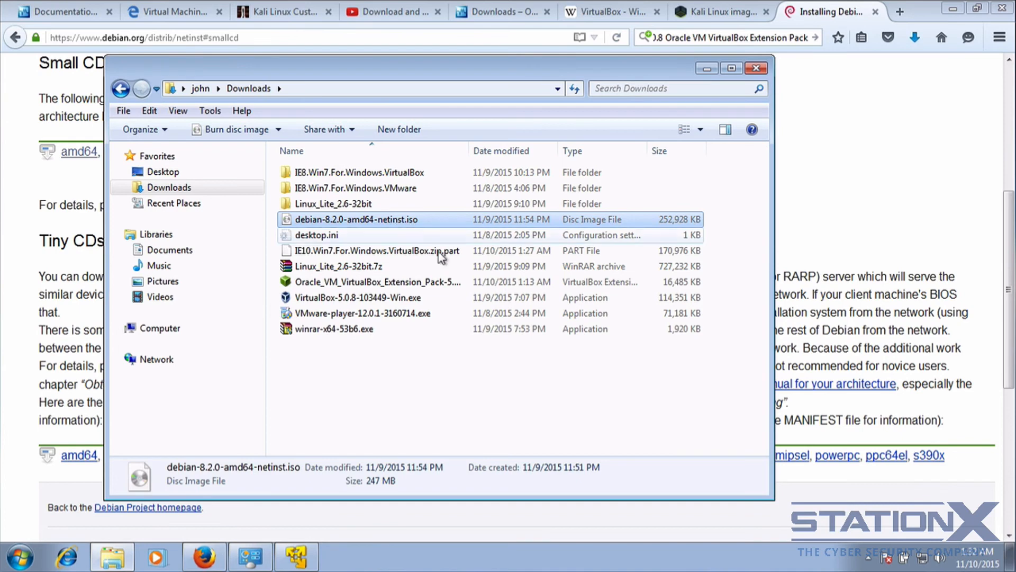
left_click(289, 561)
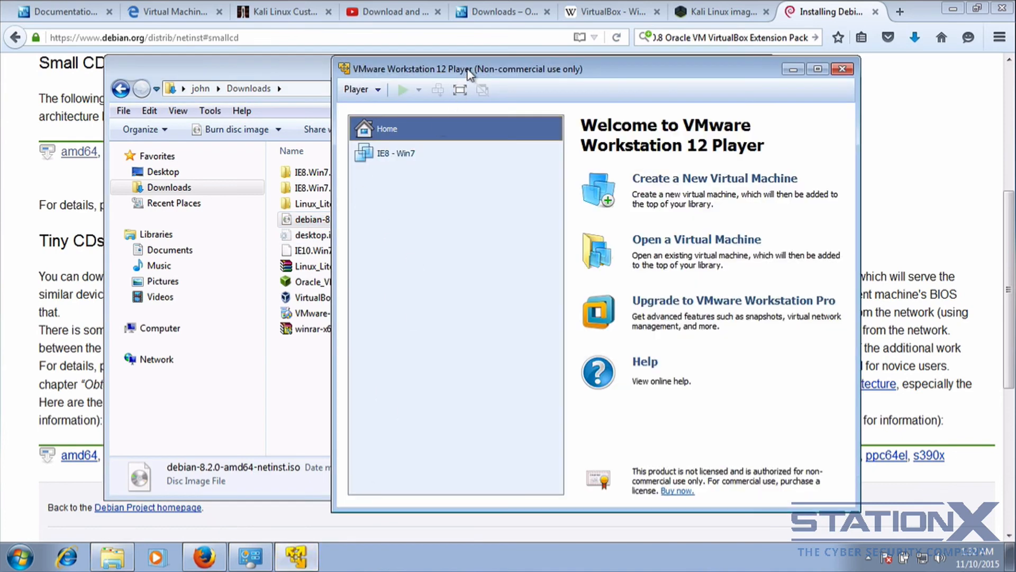
left_click_drag(463, 71, 430, 67)
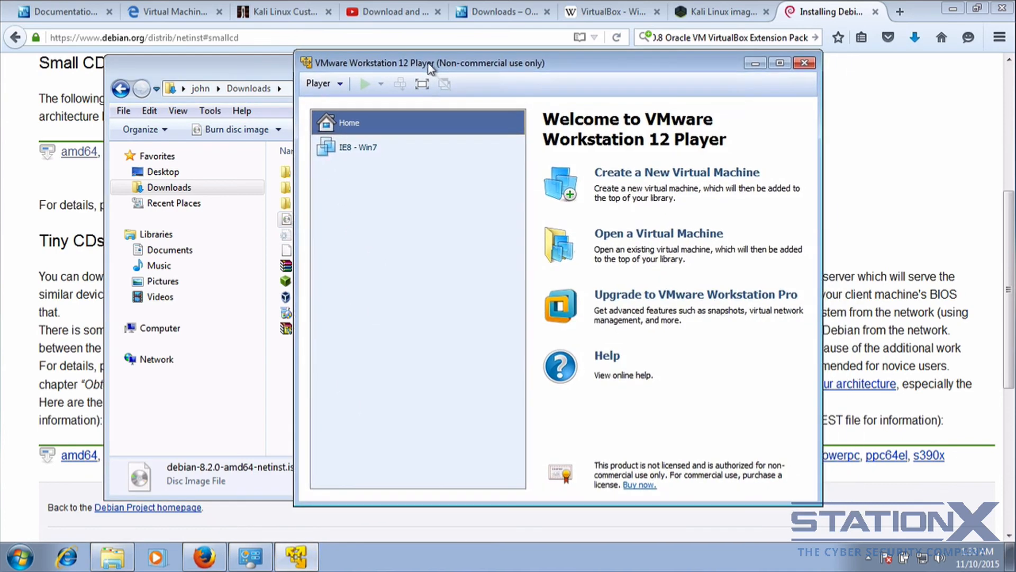
Start creating a new virtual machine and check which drives are offered for the installer disc.
left_click(337, 85)
mouse_move(336, 102)
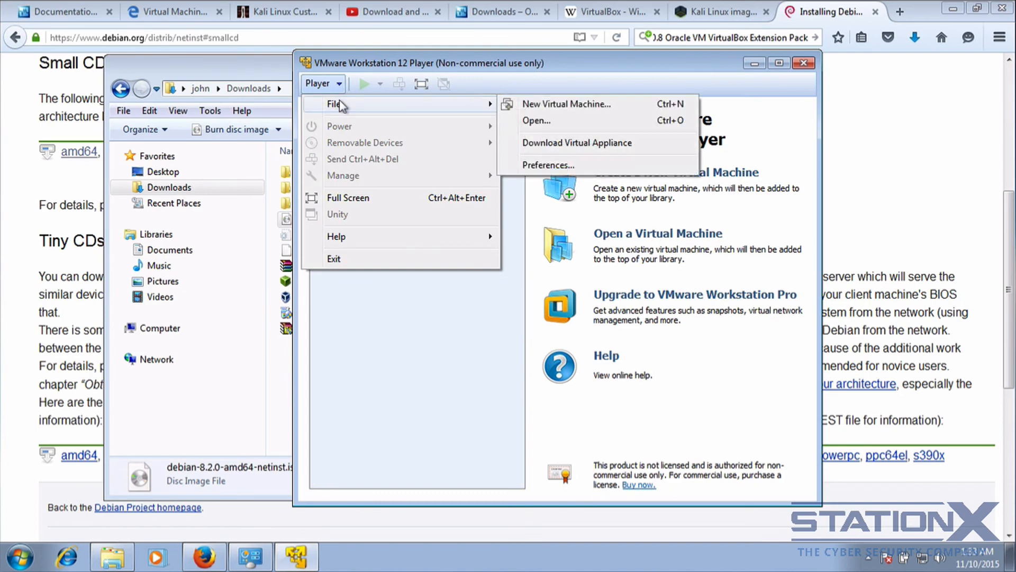
left_click(571, 105)
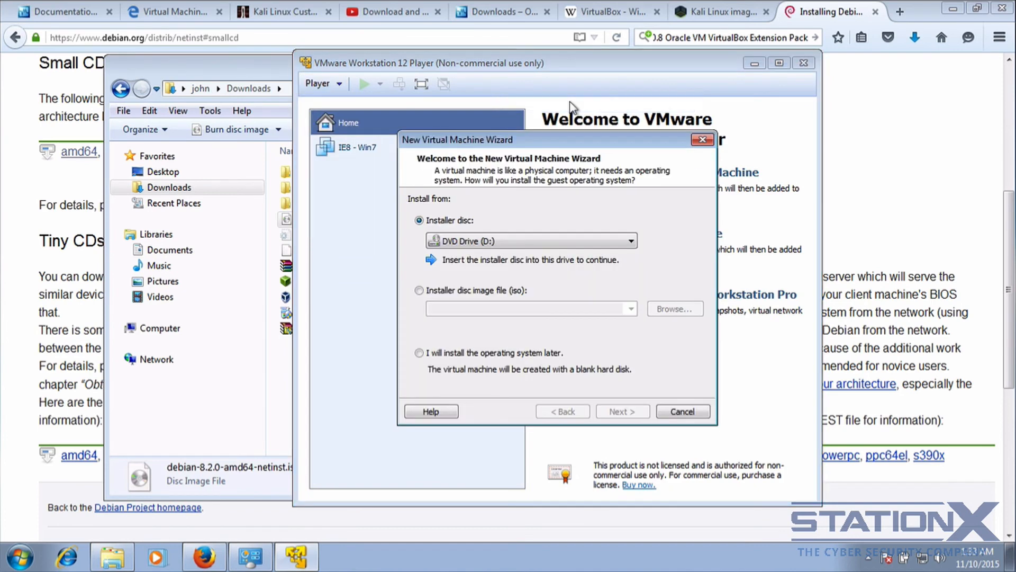
left_click(464, 243)
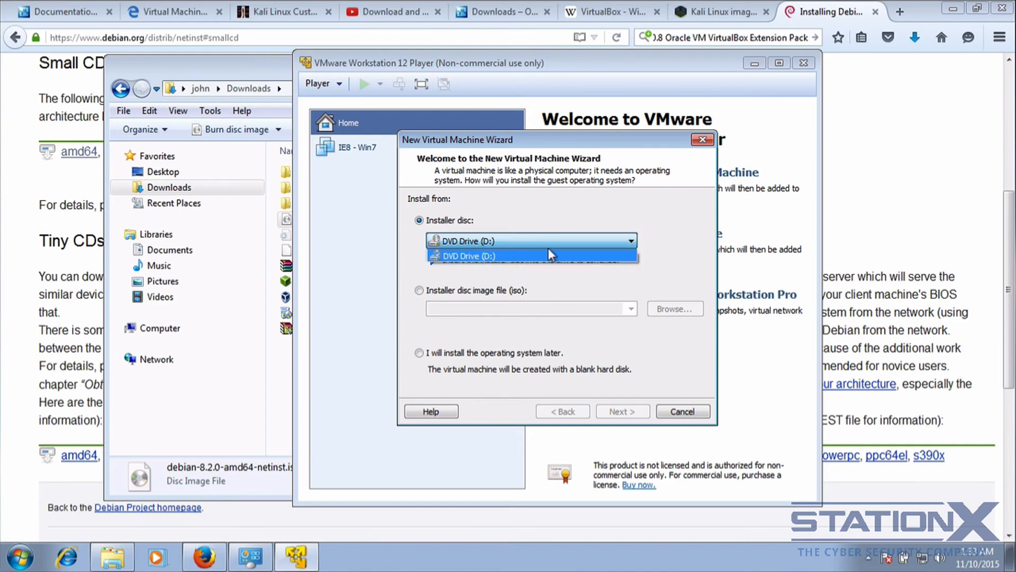
left_click(573, 214)
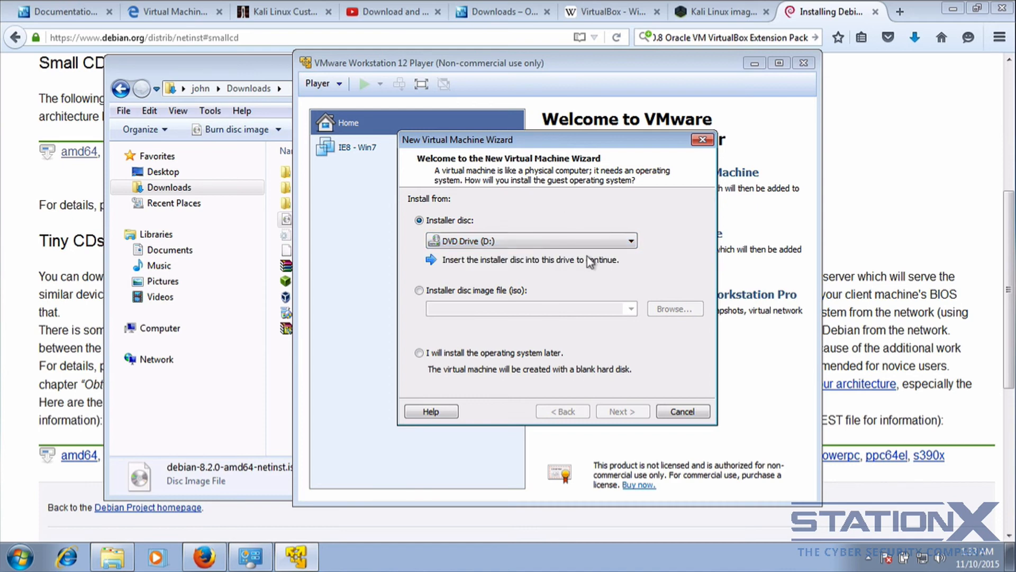
Use the installer disc image debian-8.2.0-amd64-netinst.iso from the Downloads folder as the installation source.
left_click(420, 290)
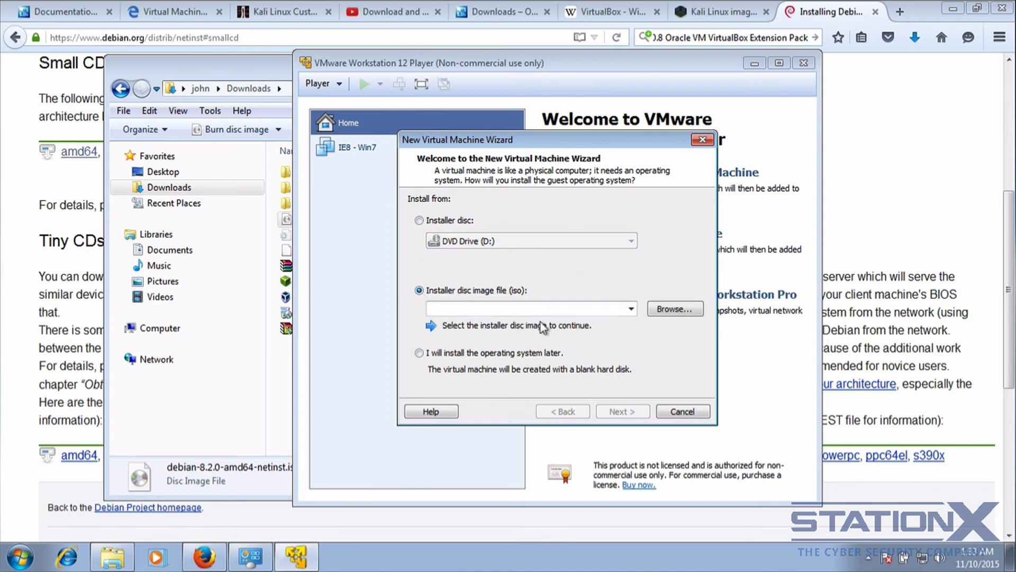
left_click(676, 311)
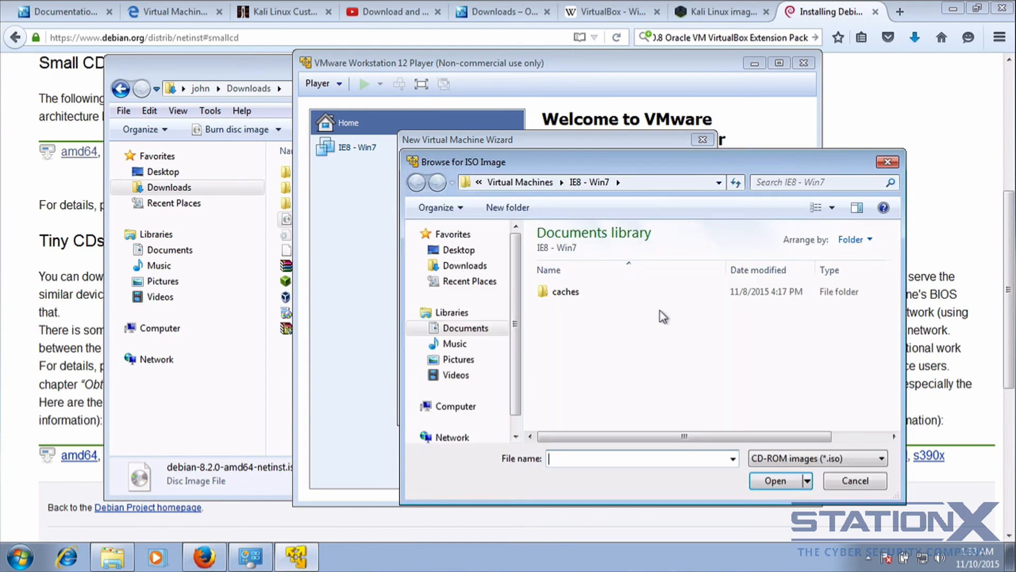
left_click(474, 269)
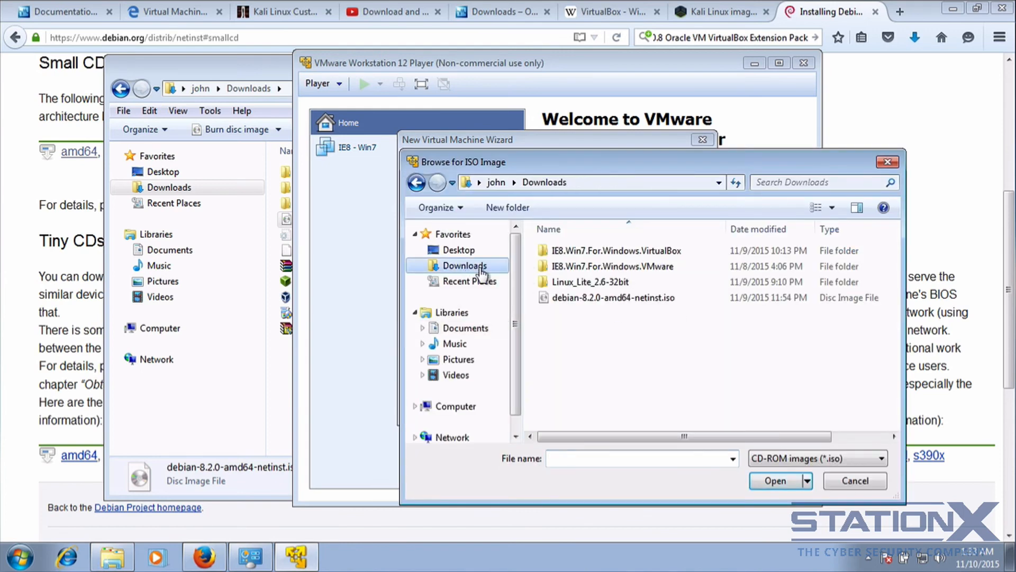
left_click(612, 297)
left_click(774, 480)
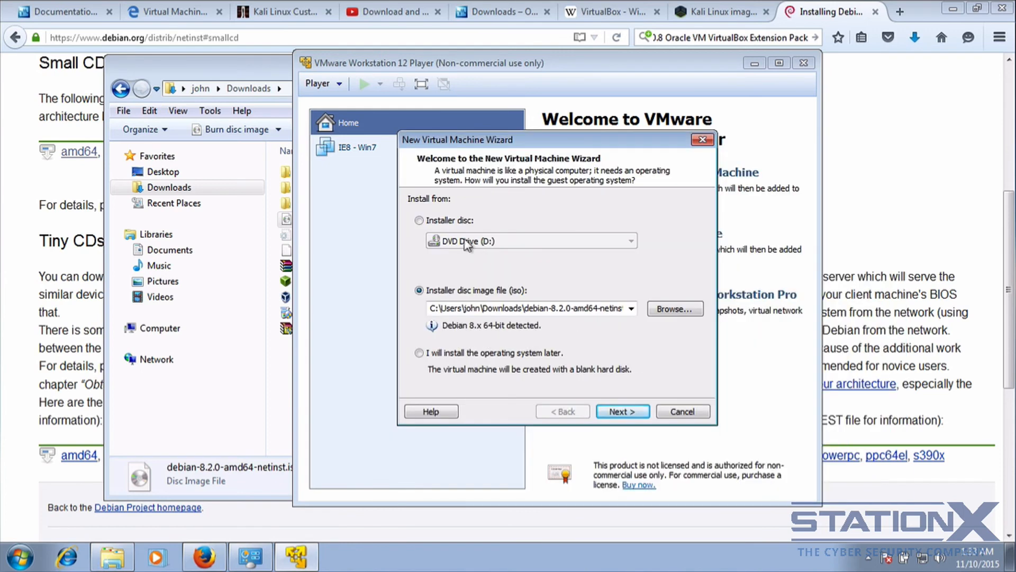
Accept the virtual machine name Debian 8.x 64-bit, its default location and a 20 GB disk split into multiple files.
left_click(622, 411)
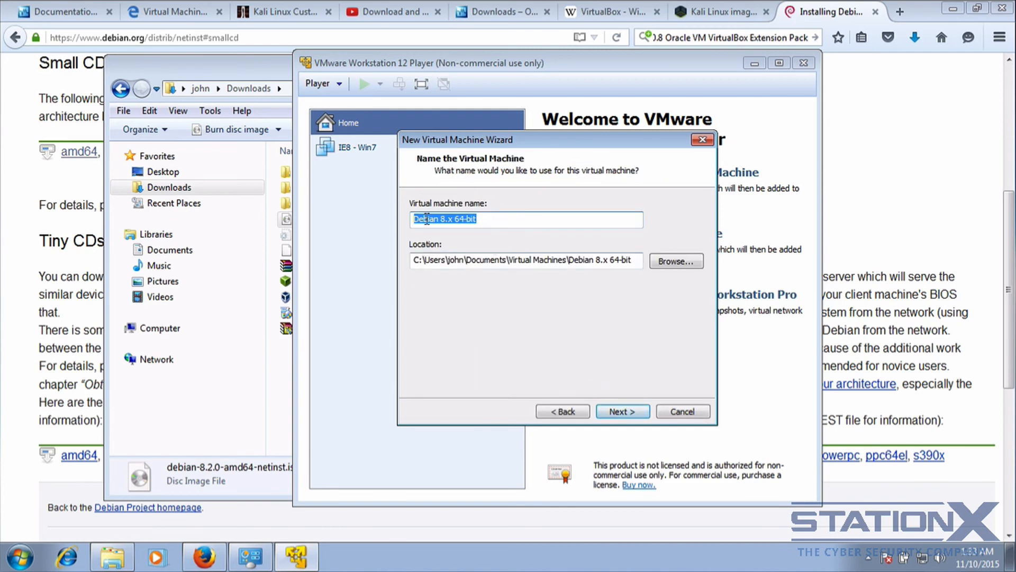
left_click(620, 411)
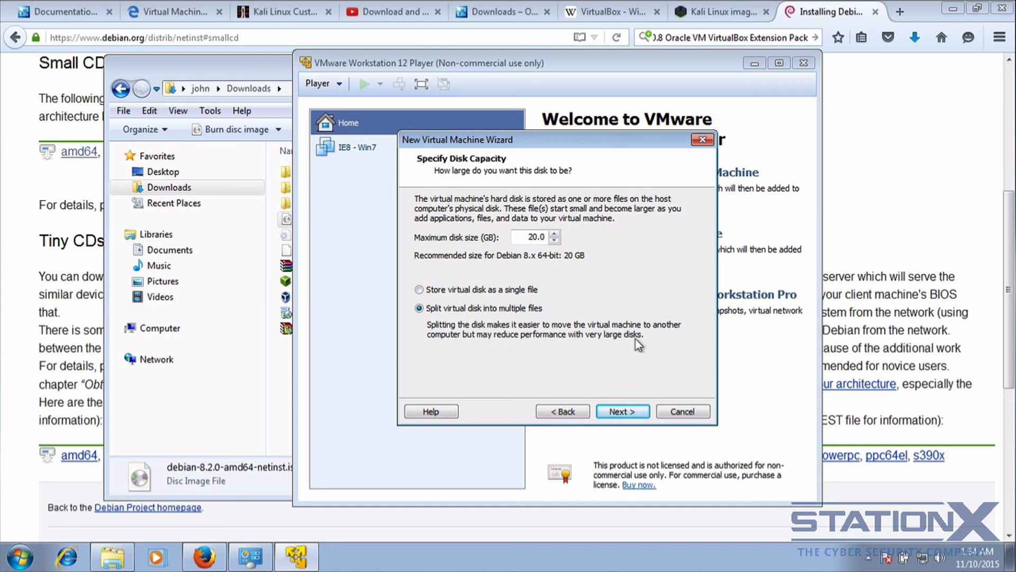
left_click(619, 412)
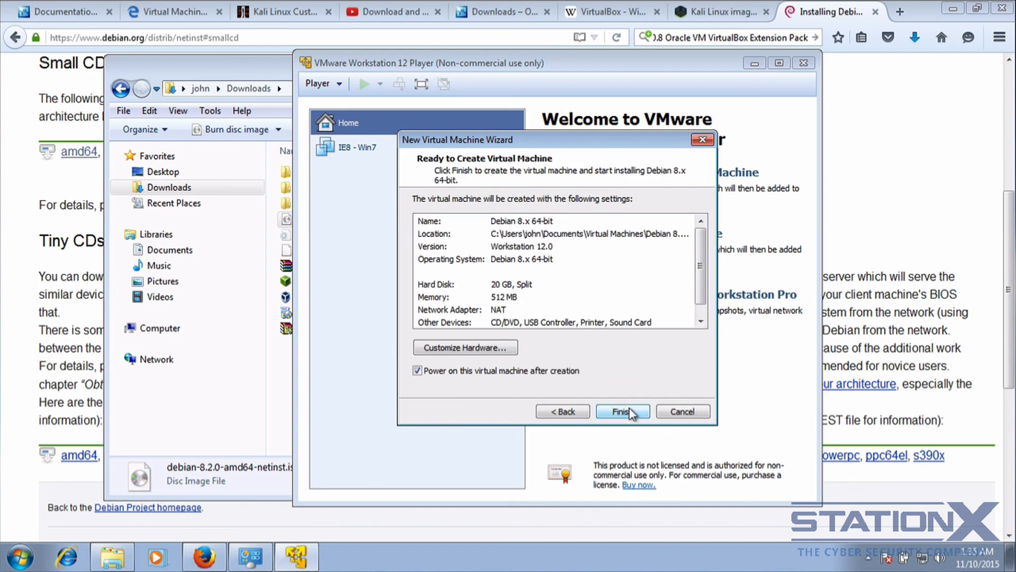
Customize the virtual machine's network adapter to use a bridged connection that replicates the physical network connection state.
left_click(474, 344)
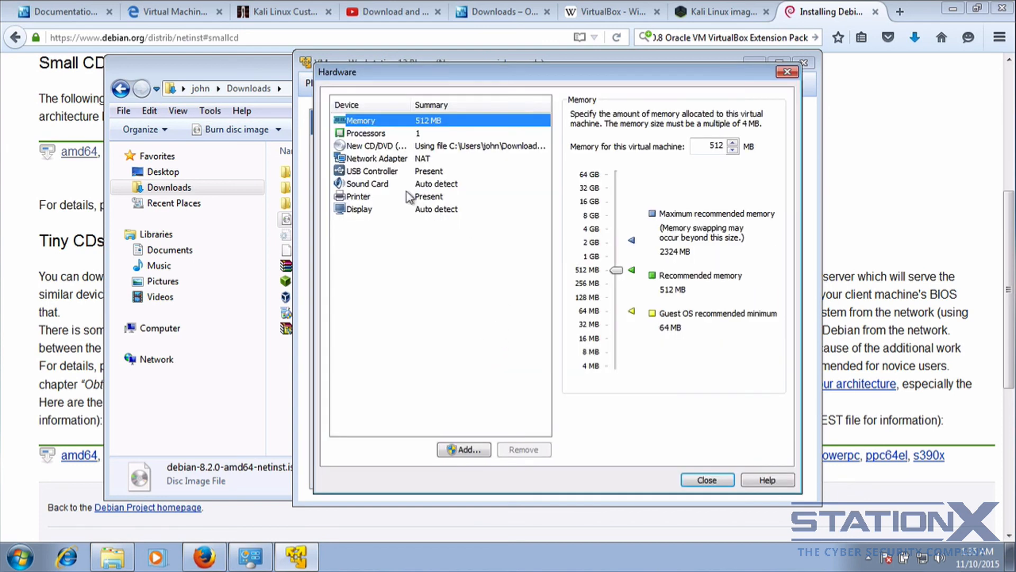
left_click(382, 158)
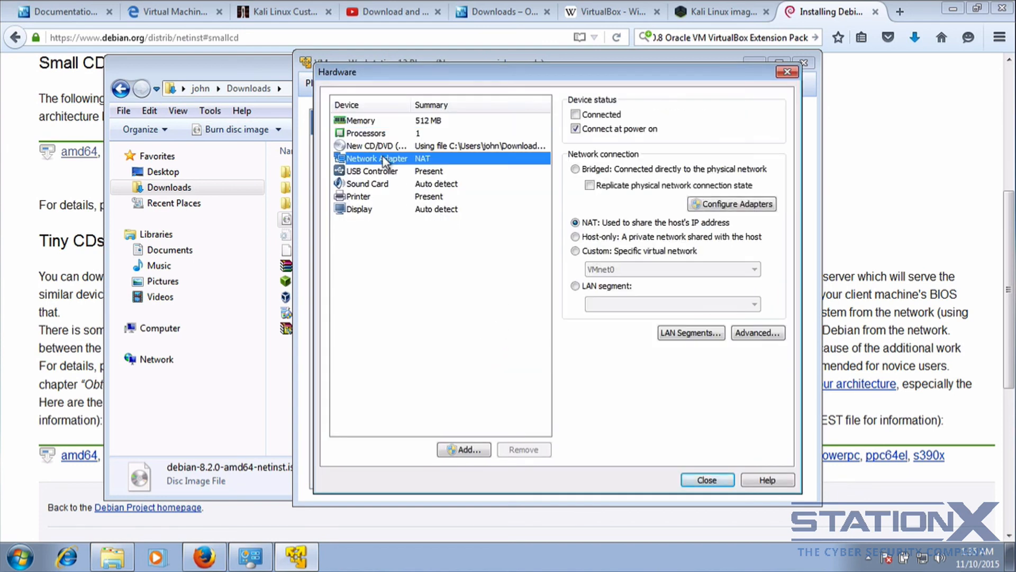
left_click(575, 169)
left_click(589, 185)
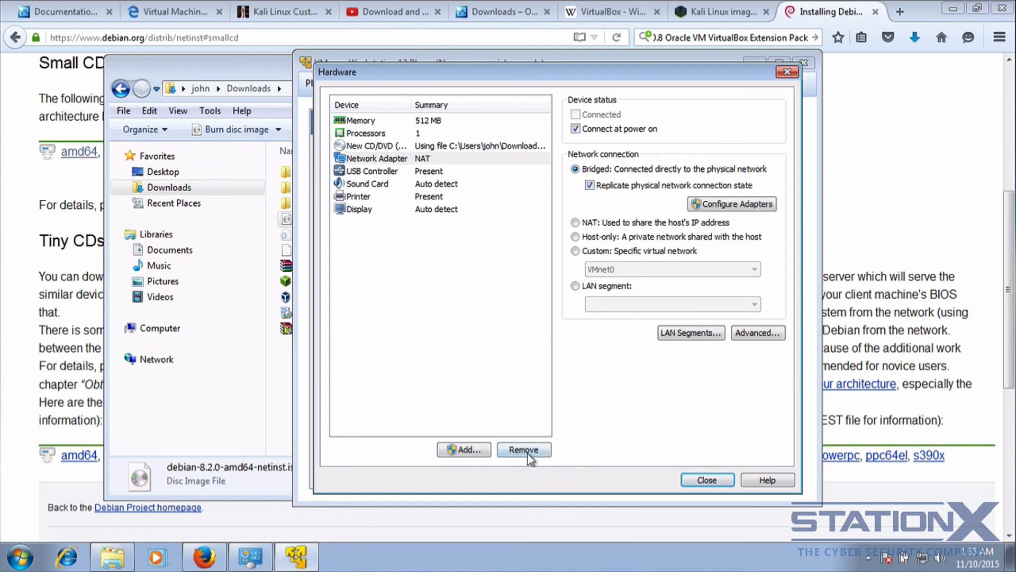
left_click(708, 480)
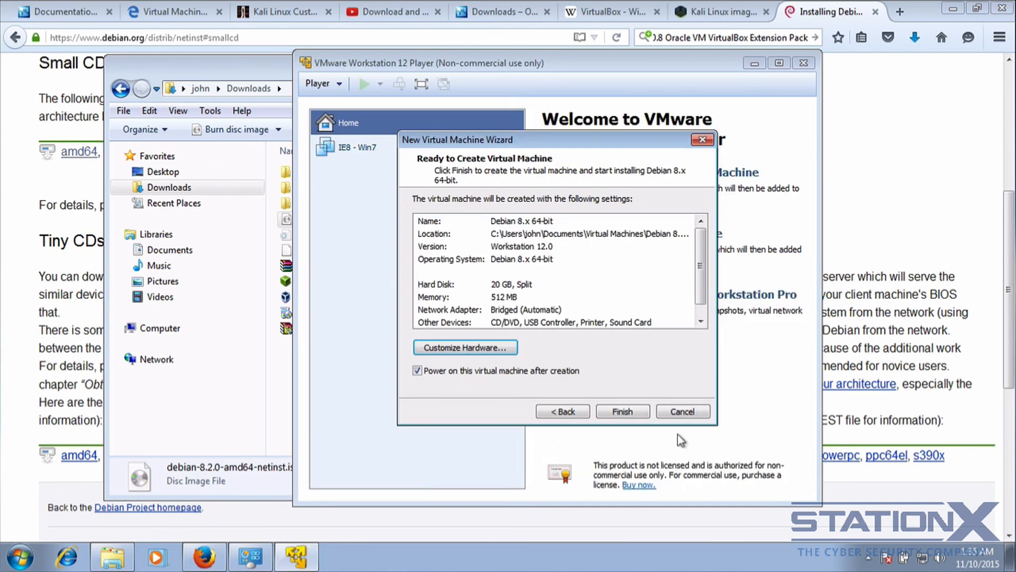
Finish creating and power on the Debian virtual machine, postpone the VMware Tools for Linux download, and give the guest input focus.
left_click(624, 411)
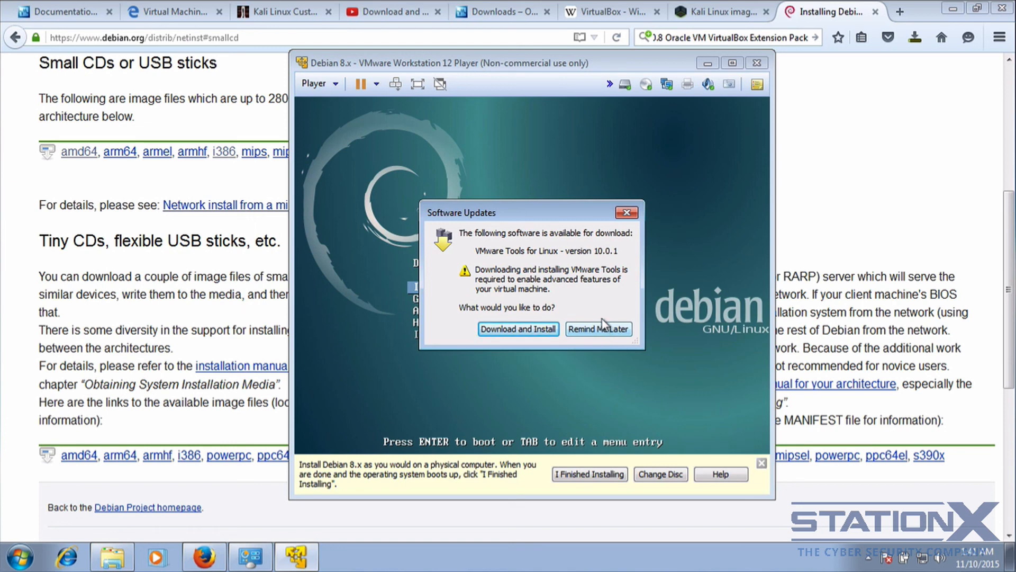
left_click(603, 330)
left_click(533, 297)
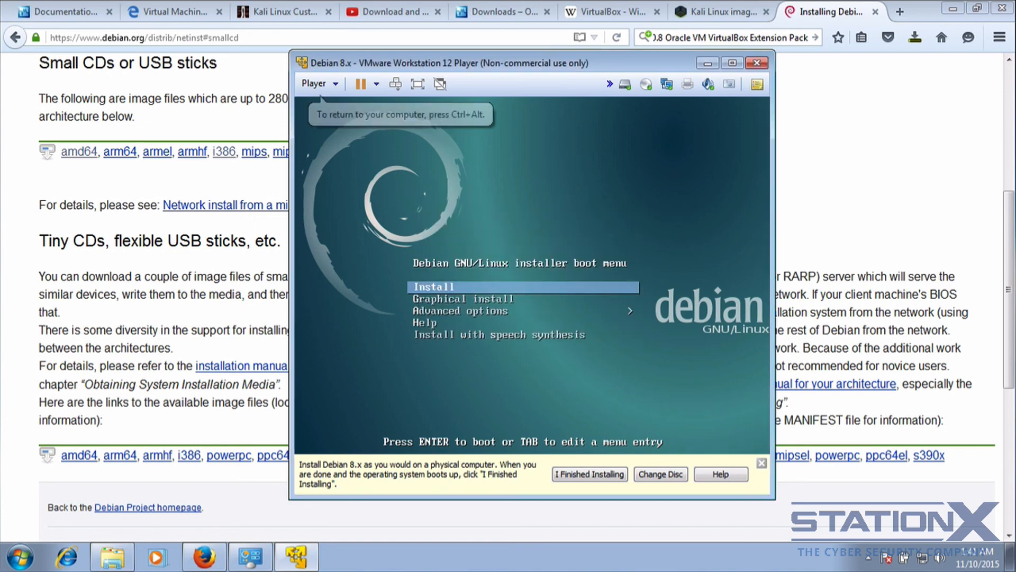
Boot the Debian installer with the plain Install option from its boot menu.
key("Down")
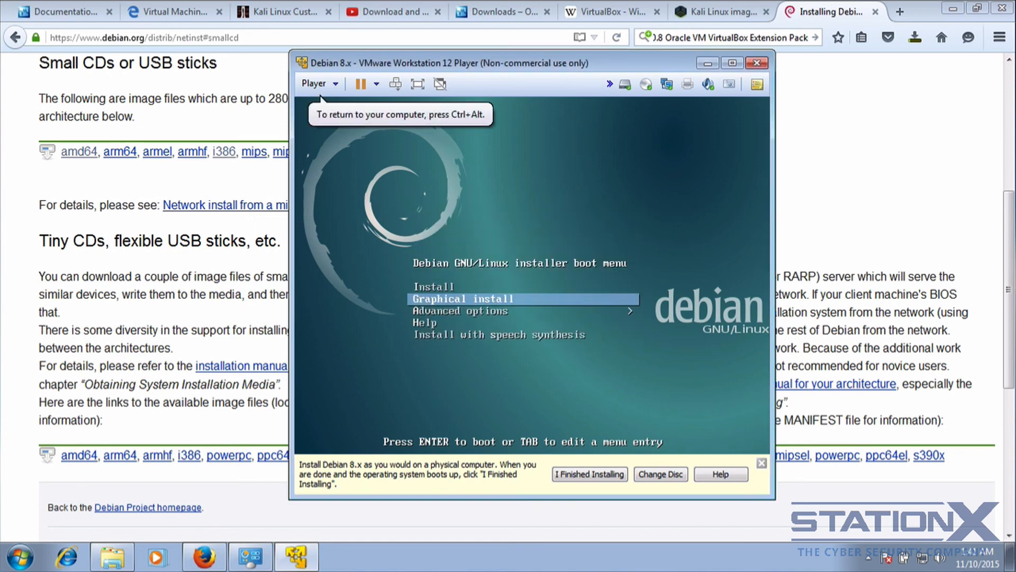
key("Up")
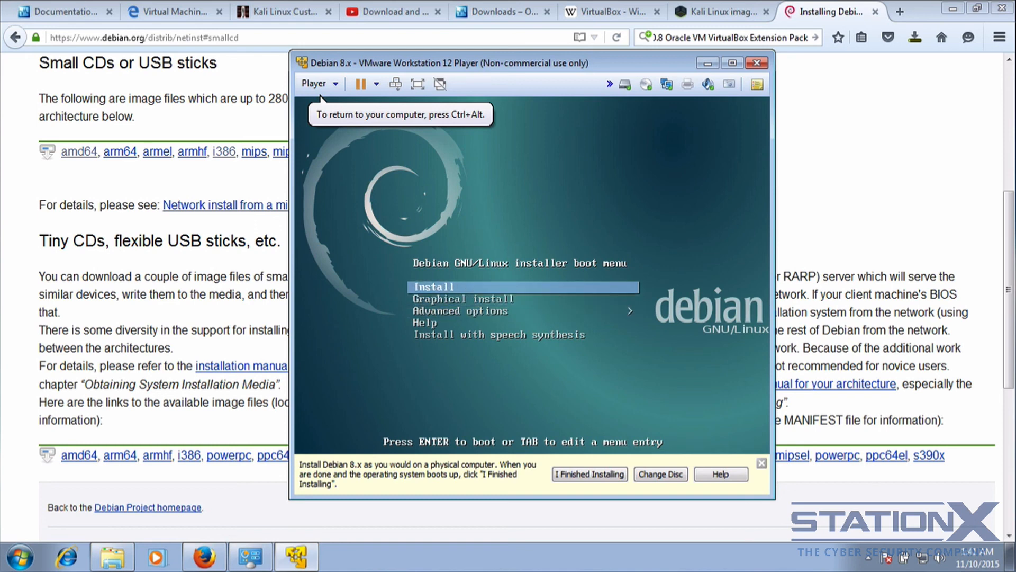
key("Return")
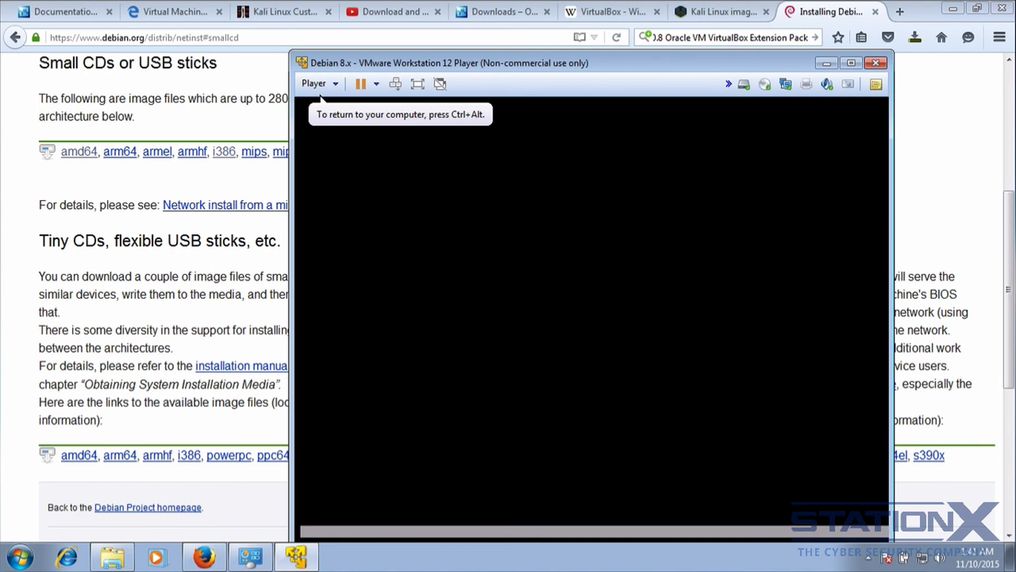
Choose English as the language for the Debian installation and the installed system.
key("Down")
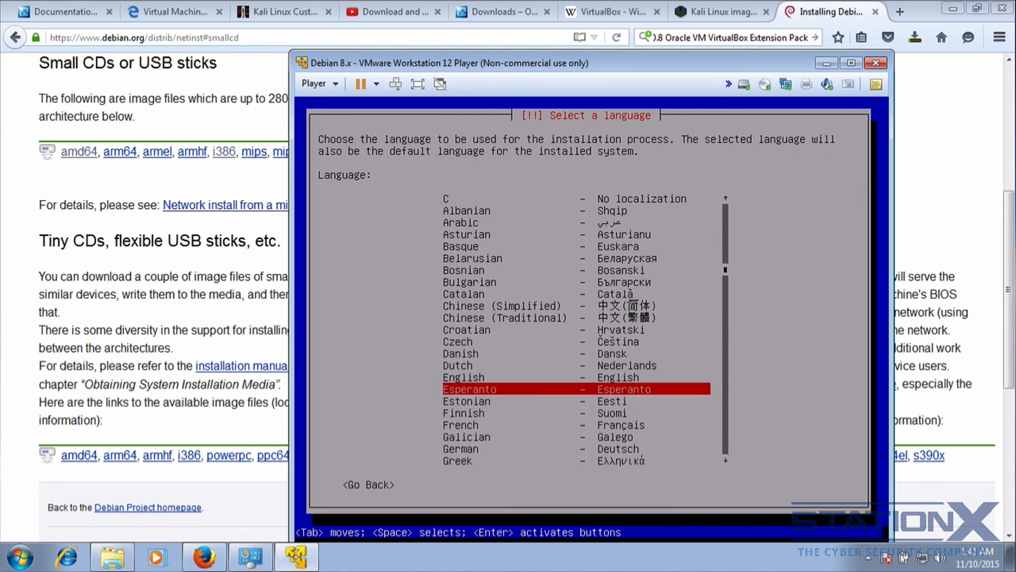
key("Up")
key("Return")
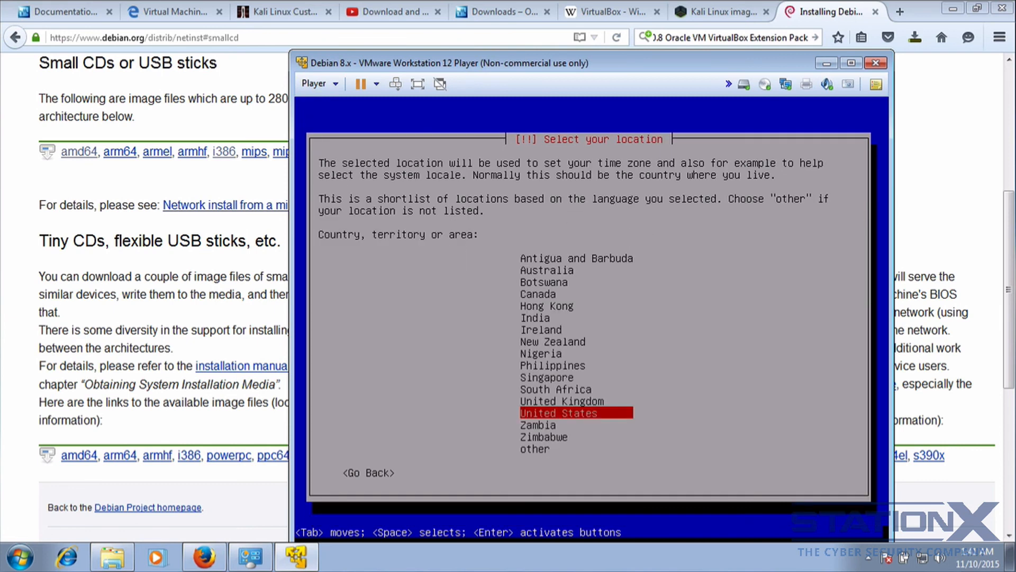